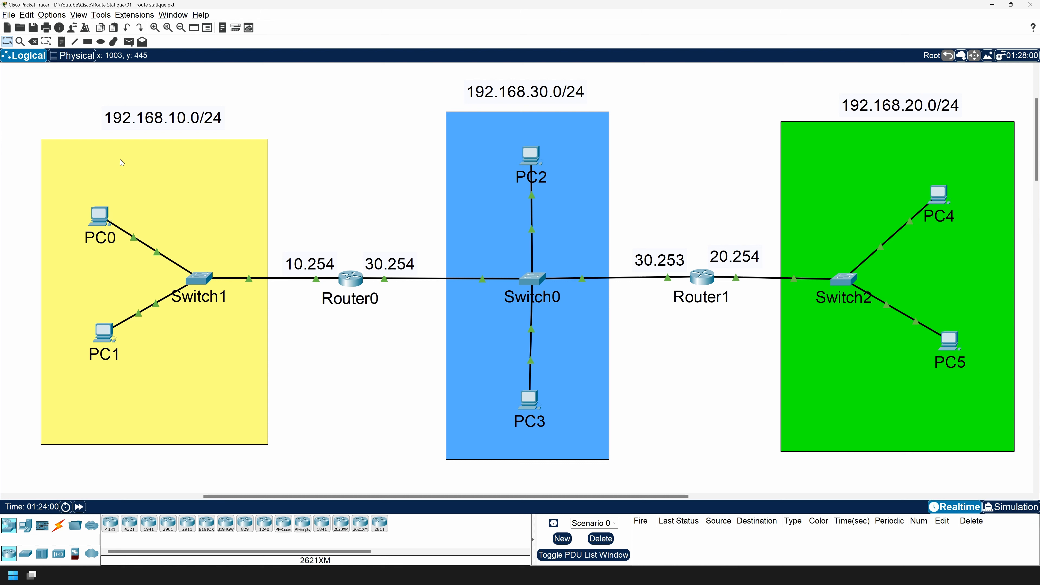
- Examine the three network address labels and the interface addresses around Router0 and Router1 in the topology
{"action": "left_click_drag", "start_coordinate": [95, 99], "coordinate": [248, 130]}
{"action": "left_click", "coordinate": [299, 127]}
{"action": "left_click_drag", "start_coordinate": [329, 329], "coordinate": [359, 297]}
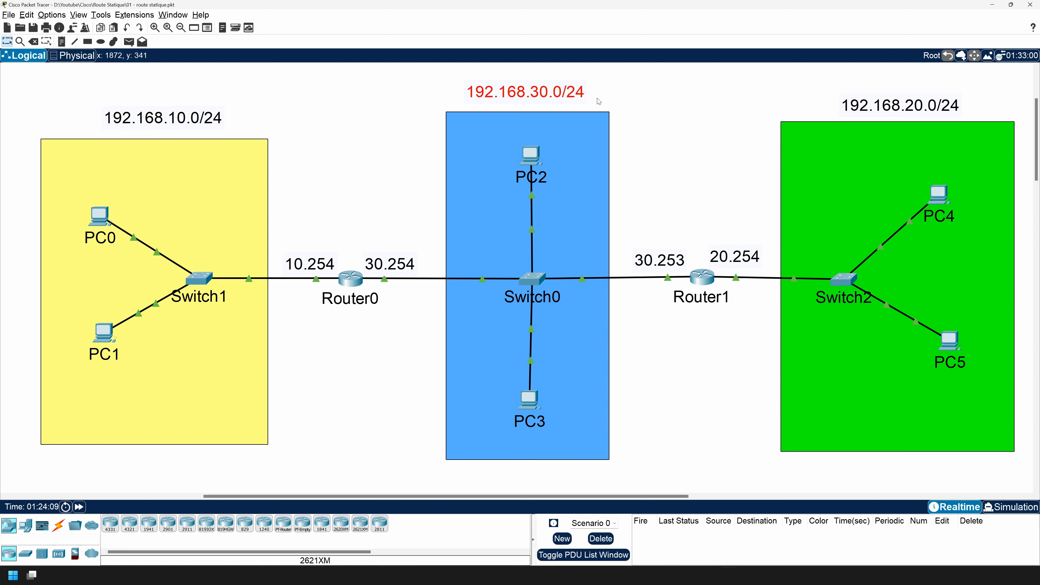
{"action": "left_click", "coordinate": [390, 161]}
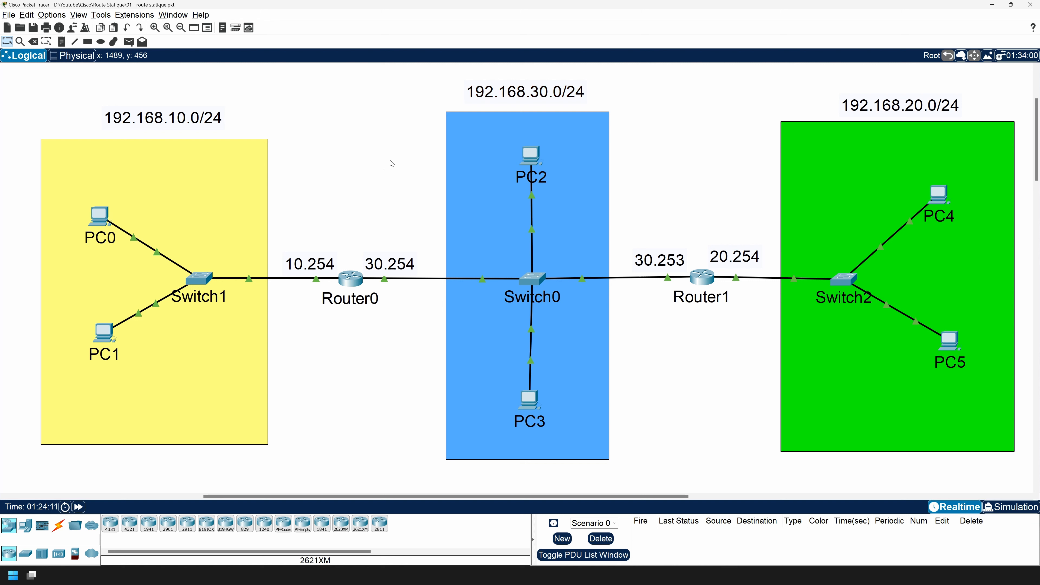
{"action": "left_click_drag", "start_coordinate": [837, 88], "coordinate": [981, 117]}
{"action": "left_click_drag", "start_coordinate": [726, 339], "coordinate": [686, 247]}
{"action": "left_click_drag", "start_coordinate": [273, 244], "coordinate": [338, 272]}
{"action": "left_click", "coordinate": [309, 249]}
{"action": "left_click_drag", "start_coordinate": [280, 239], "coordinate": [343, 274]}
{"action": "left_click", "coordinate": [365, 216]}
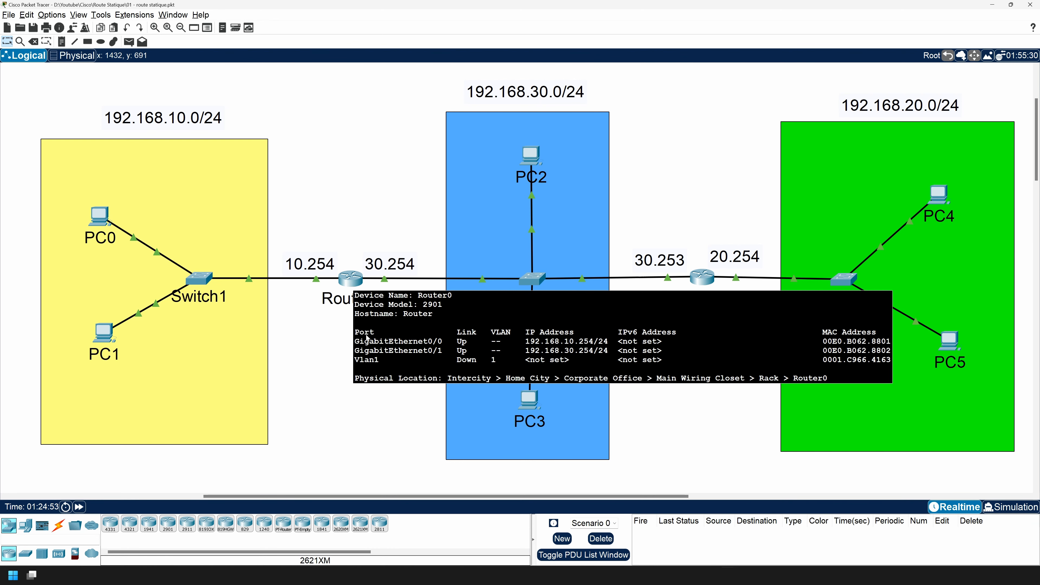
- Compare each router's directly connected networks with the remote networks 192.168.20.0/24 and 192.168.10.0/24
{"action": "left_click_drag", "start_coordinate": [834, 92], "coordinate": [983, 115]}
{"action": "left_click", "coordinate": [715, 158]}
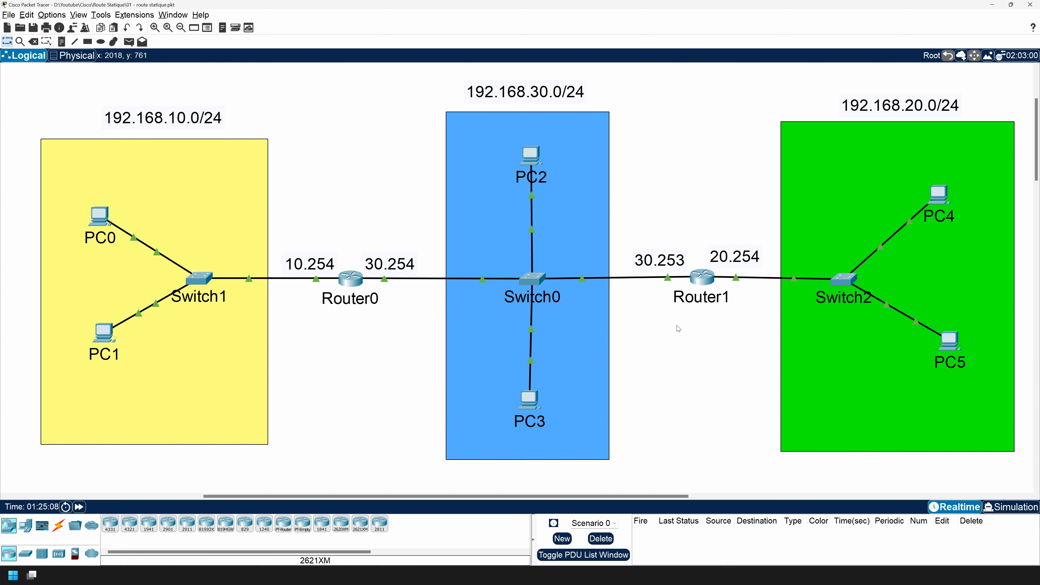
{"action": "left_click_drag", "start_coordinate": [824, 86], "coordinate": [977, 120]}
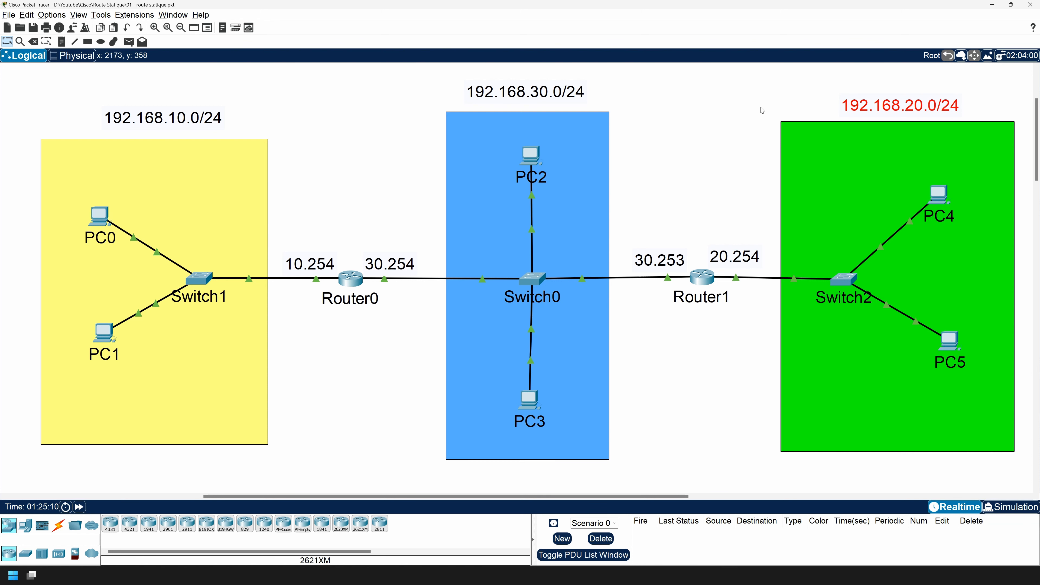
{"action": "left_click", "coordinate": [751, 110]}
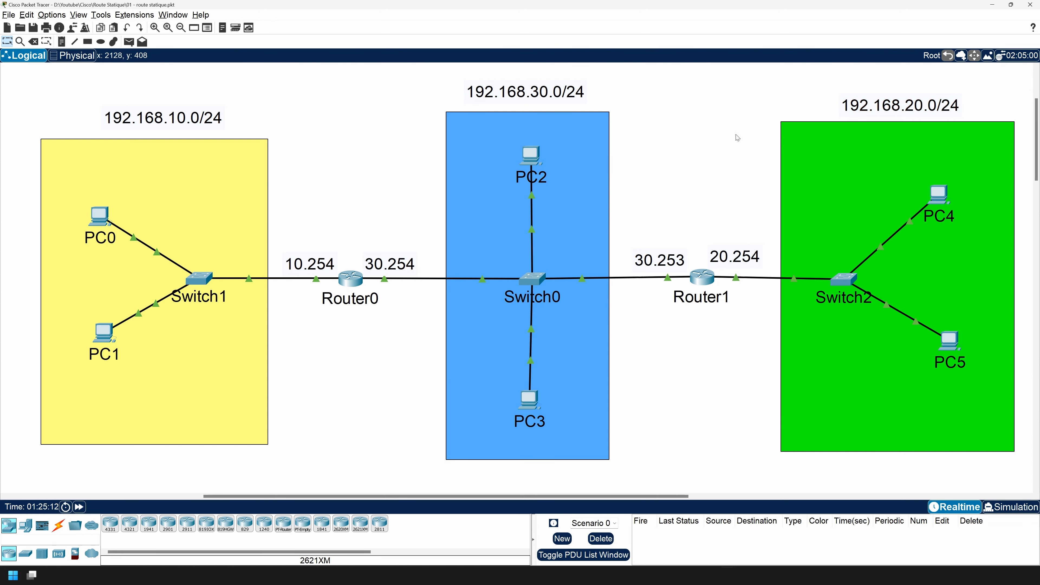
{"action": "left_click_drag", "start_coordinate": [749, 315], "coordinate": [668, 228]}
{"action": "left_click", "coordinate": [677, 210]}
{"action": "mouse_move", "coordinate": [351, 286]}
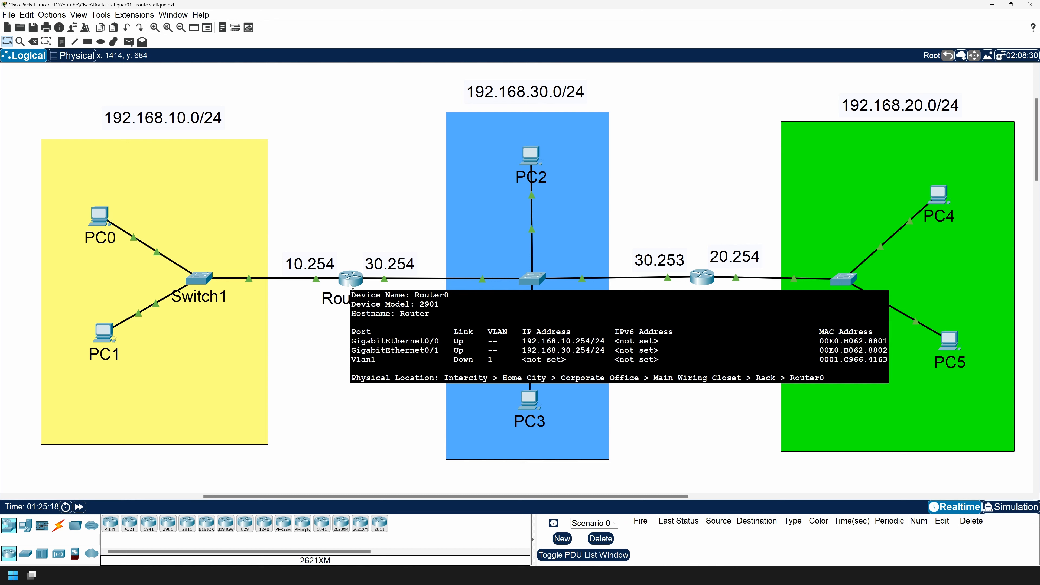
{"action": "left_click_drag", "start_coordinate": [97, 99], "coordinate": [251, 125]}
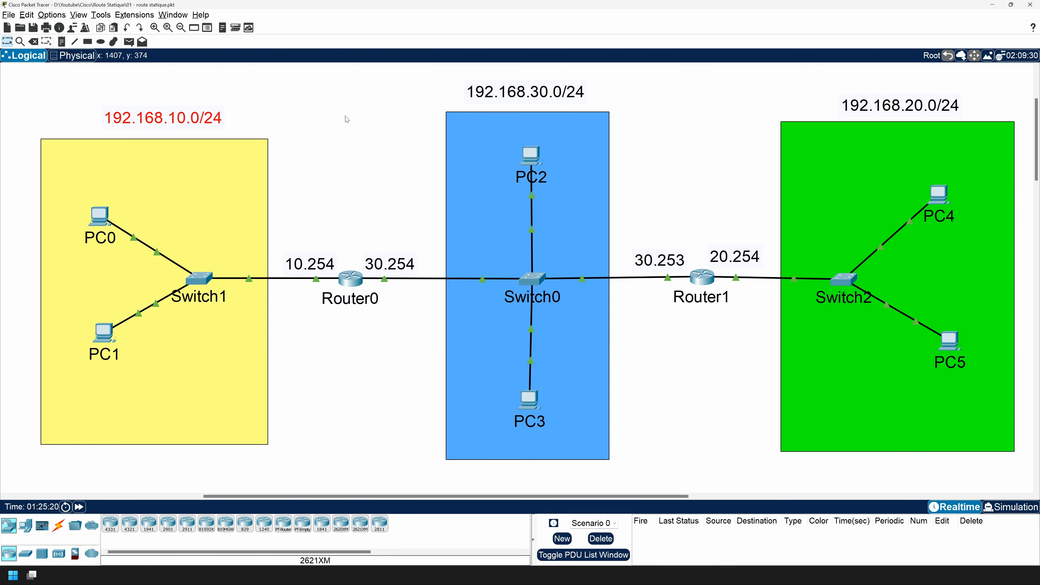
{"action": "left_click", "coordinate": [346, 118]}
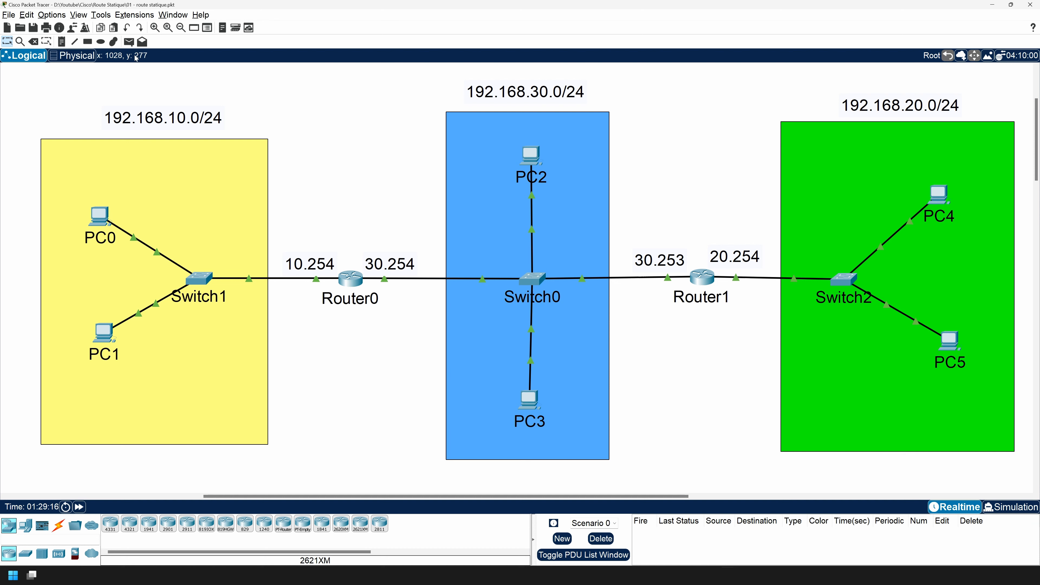
- Send simple PDUs from PC0 to PC2, PC3 and PC4 to test connectivity
{"action": "left_click", "coordinate": [129, 42]}
{"action": "left_click", "coordinate": [100, 217]}
{"action": "left_click", "coordinate": [532, 155]}
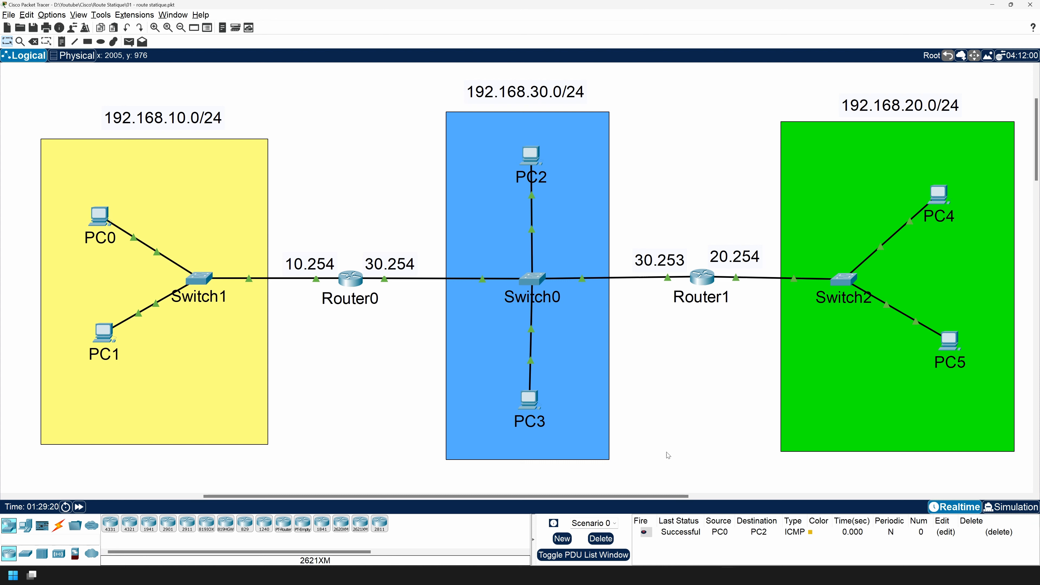
{"action": "left_click", "coordinate": [129, 41]}
{"action": "left_click", "coordinate": [101, 221]}
{"action": "left_click", "coordinate": [531, 401]}
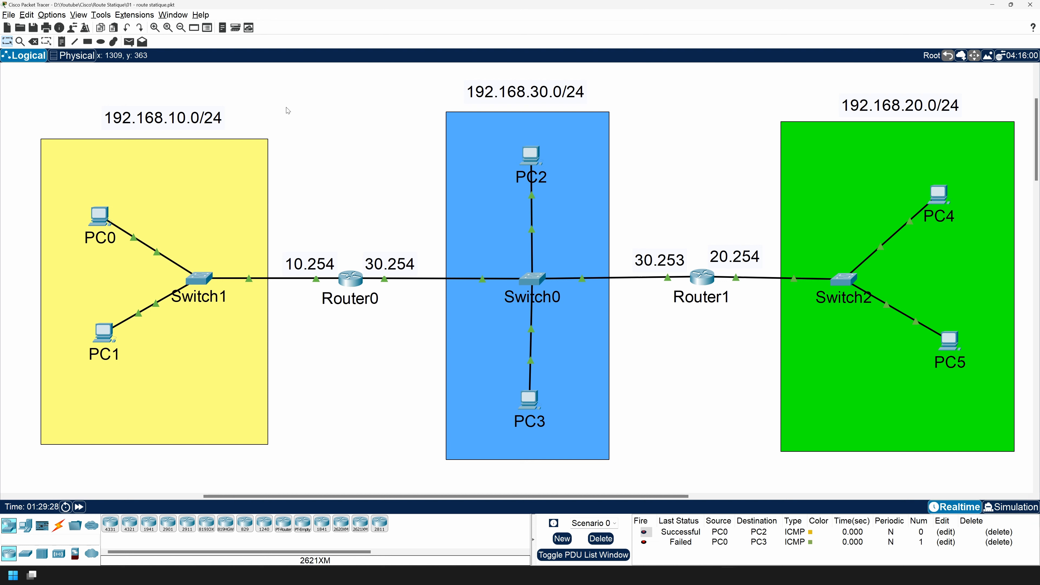
{"action": "left_click", "coordinate": [129, 42]}
{"action": "left_click", "coordinate": [100, 216]}
{"action": "left_click", "coordinate": [944, 201]}
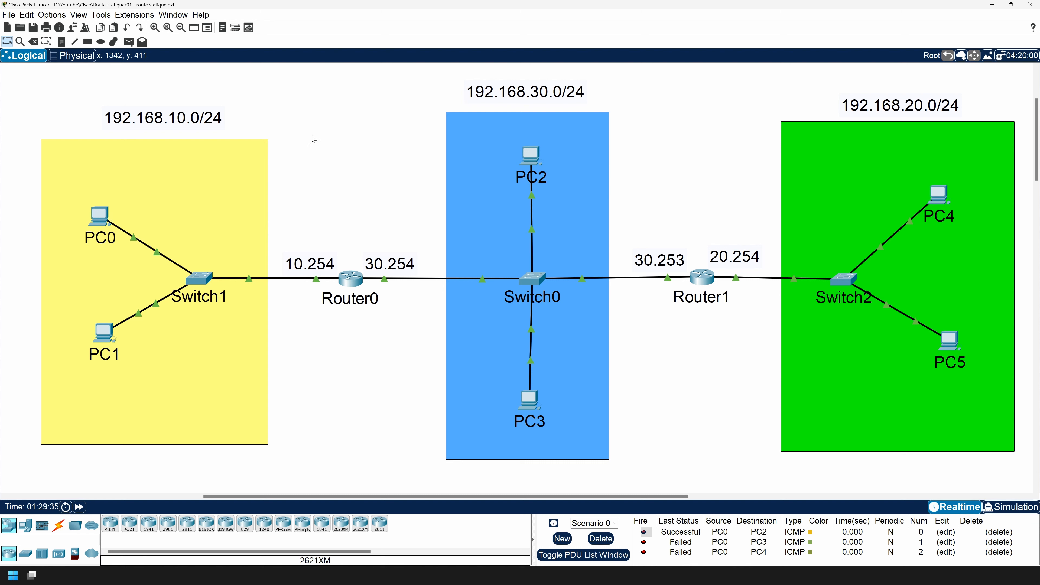
- Repeat the simple PDU test from PC0 to PC2 between the 192.168.10.0/24 and 192.168.30.0/24 networks
{"action": "left_click_drag", "start_coordinate": [98, 98], "coordinate": [242, 128]}
{"action": "left_click_drag", "start_coordinate": [448, 80], "coordinate": [621, 110]}
{"action": "left_click", "coordinate": [371, 129]}
{"action": "left_click", "coordinate": [129, 42]}
{"action": "left_click", "coordinate": [100, 215]}
{"action": "left_click", "coordinate": [533, 161]}
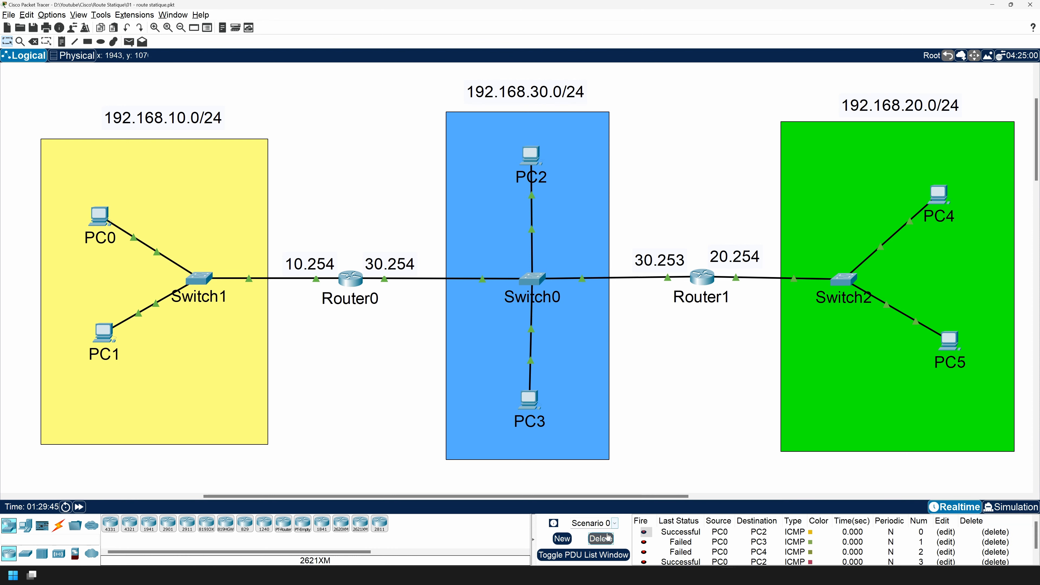
- Delete the current PDU scenario and send a simple PDU from PC0 to PC3
{"action": "left_click", "coordinate": [600, 538]}
{"action": "left_click", "coordinate": [129, 41]}
{"action": "left_click", "coordinate": [100, 217]}
{"action": "left_click", "coordinate": [521, 408]}
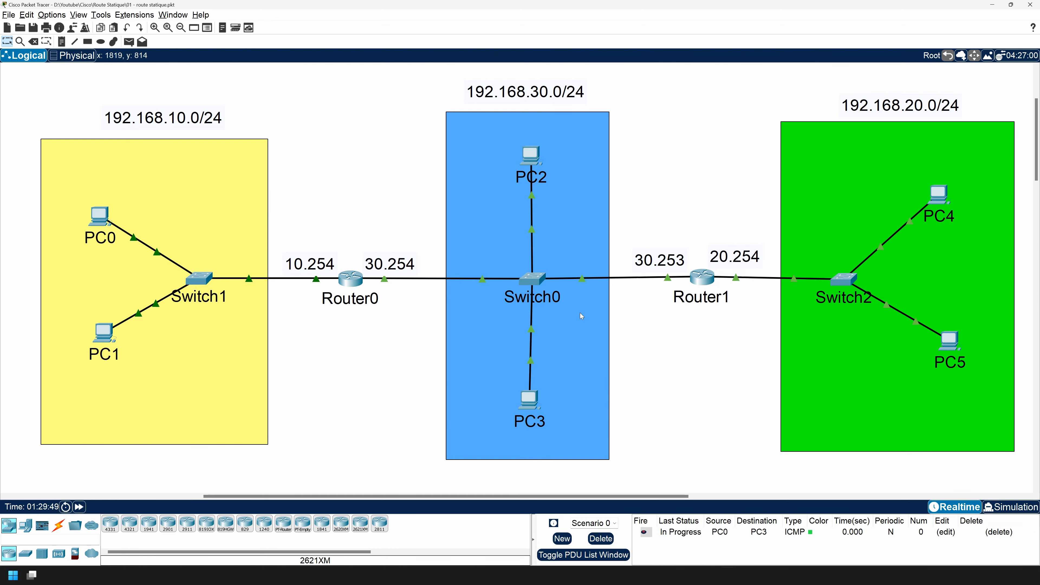
- Examine the gateways of PC2 and PC3 and compare them with the router interface addresses in the 192.168.30.0/24 network
{"action": "left_click_drag", "start_coordinate": [452, 72], "coordinate": [602, 106]}
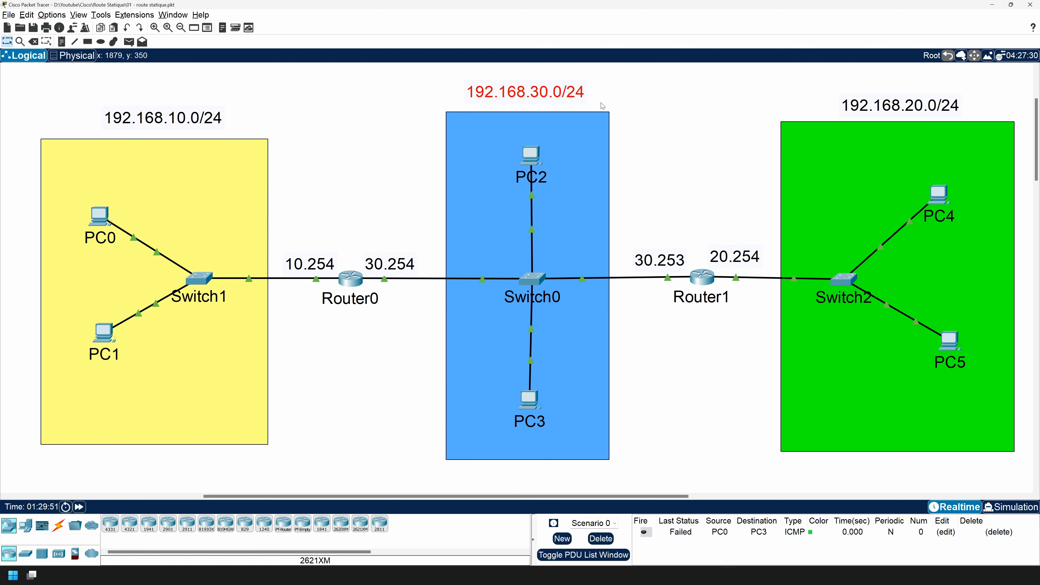
{"action": "left_click", "coordinate": [357, 129]}
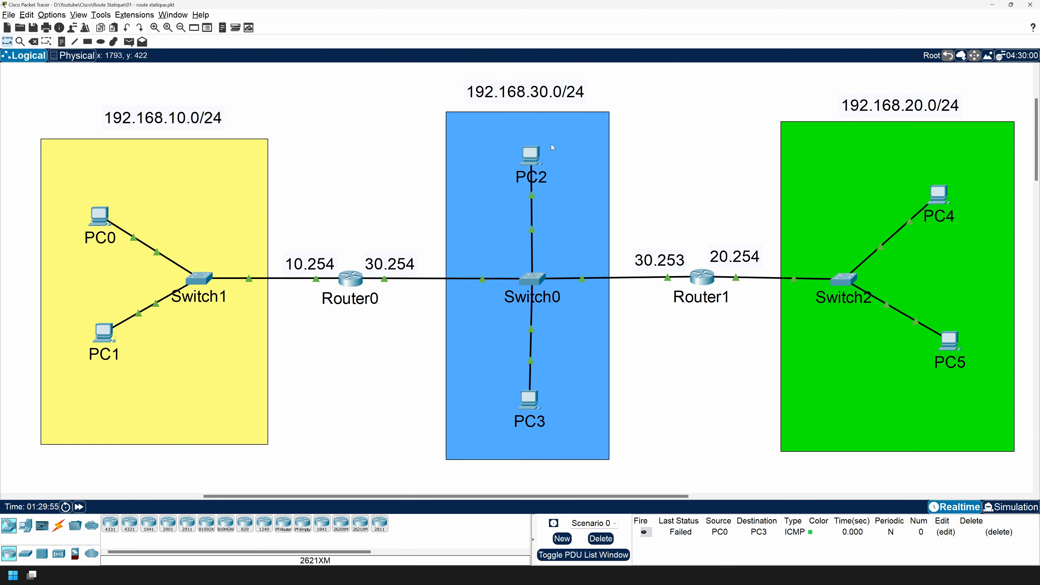
{"action": "mouse_move", "coordinate": [536, 159]}
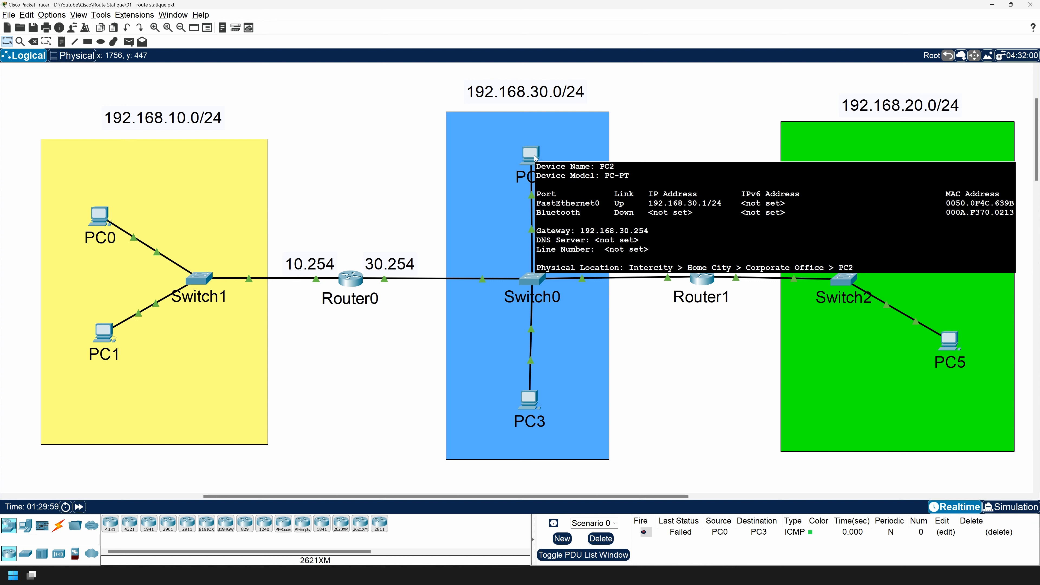
{"action": "left_click_drag", "start_coordinate": [457, 80], "coordinate": [594, 102]}
{"action": "left_click", "coordinate": [363, 231]}
{"action": "left_click_drag", "start_coordinate": [364, 240], "coordinate": [410, 266]}
{"action": "left_click", "coordinate": [402, 213]}
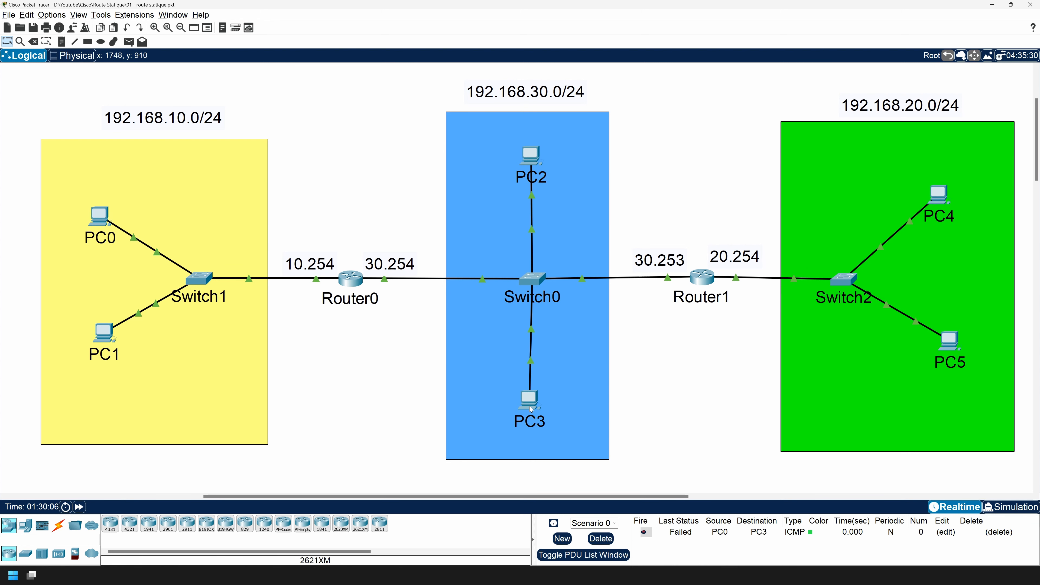
{"action": "mouse_move", "coordinate": [530, 406]}
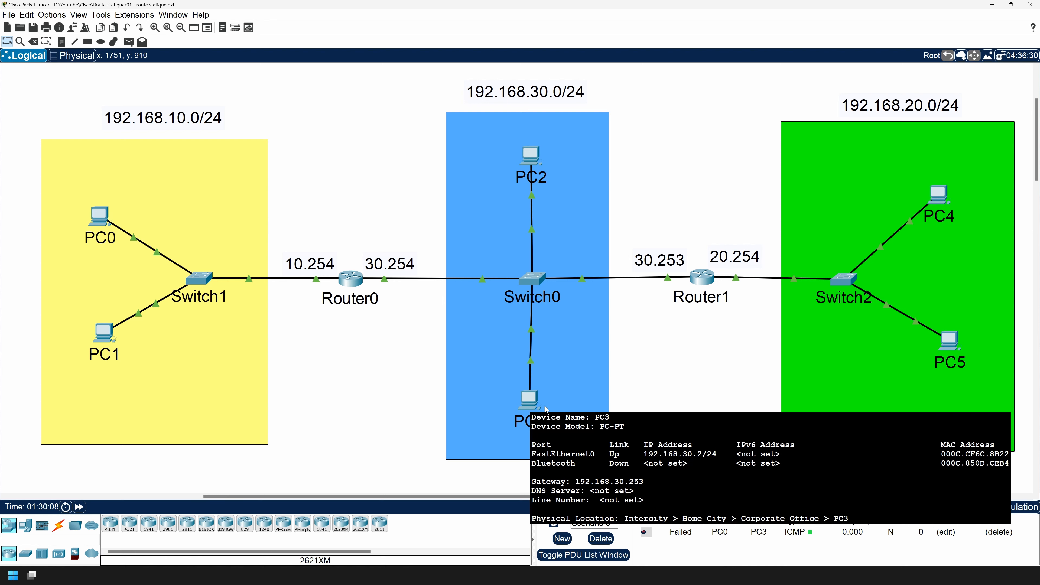
{"action": "left_click_drag", "start_coordinate": [615, 235], "coordinate": [677, 263]}
{"action": "left_click_drag", "start_coordinate": [698, 338], "coordinate": [701, 185]}
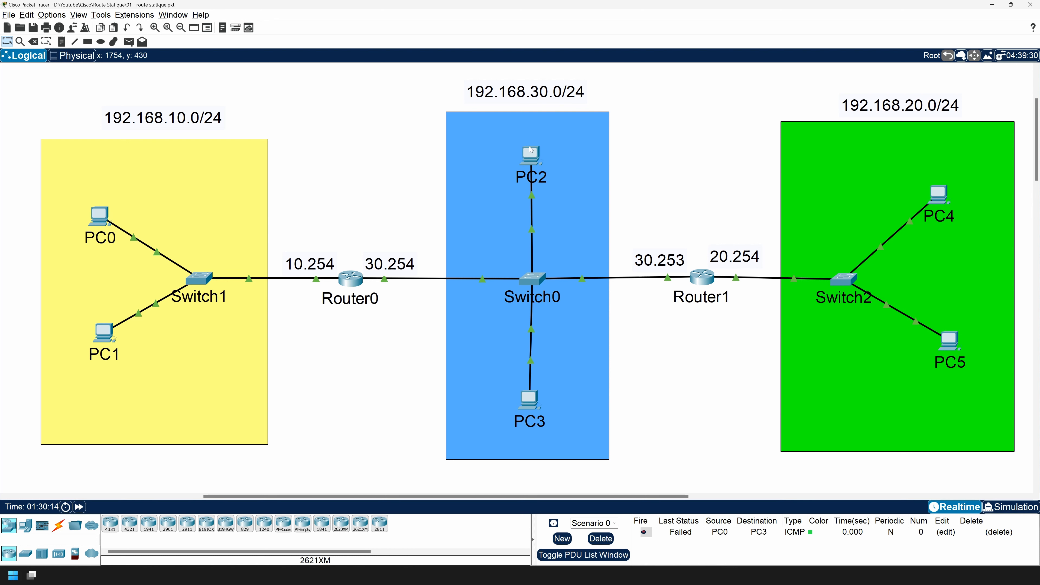
- Examine which remote network each router lacks, checking the 192.168.10.0/24 and 192.168.20.0/24 labels and the router interfaces
{"action": "left_click_drag", "start_coordinate": [89, 97], "coordinate": [224, 124]}
{"action": "left_click", "coordinate": [324, 115]}
{"action": "mouse_move", "coordinate": [702, 279]}
{"action": "left_click_drag", "start_coordinate": [282, 232], "coordinate": [333, 277]}
{"action": "left_click", "coordinate": [347, 326]}
{"action": "left_click_drag", "start_coordinate": [829, 92], "coordinate": [976, 122]}
{"action": "left_click", "coordinate": [715, 174]}
- Open Router0's command line in an enlarged window and enter global configuration mode with en and conf t
{"action": "left_click", "coordinate": [350, 279]}
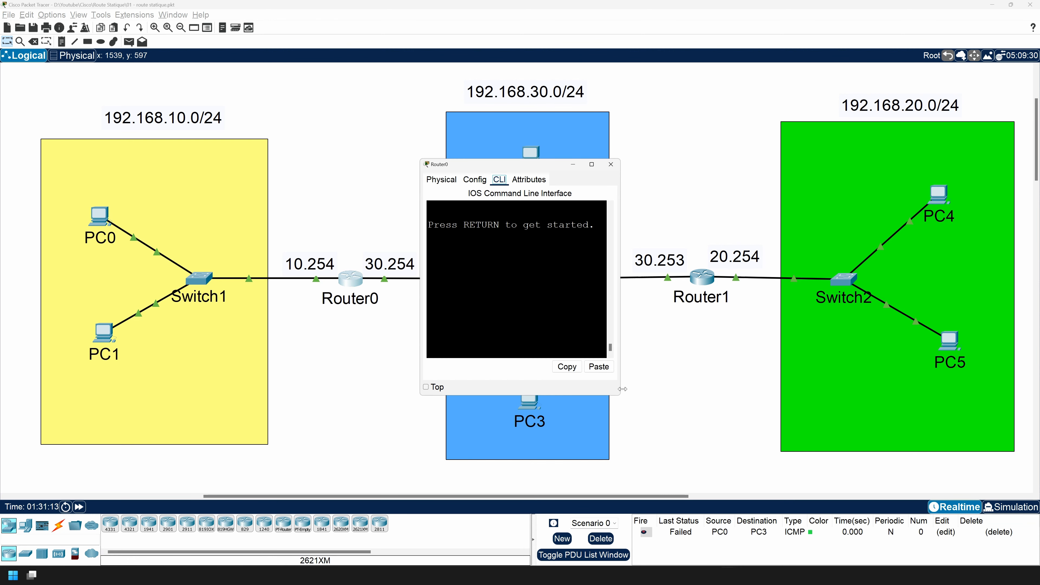
{"action": "left_click_drag", "start_coordinate": [620, 395], "coordinate": [755, 417]}
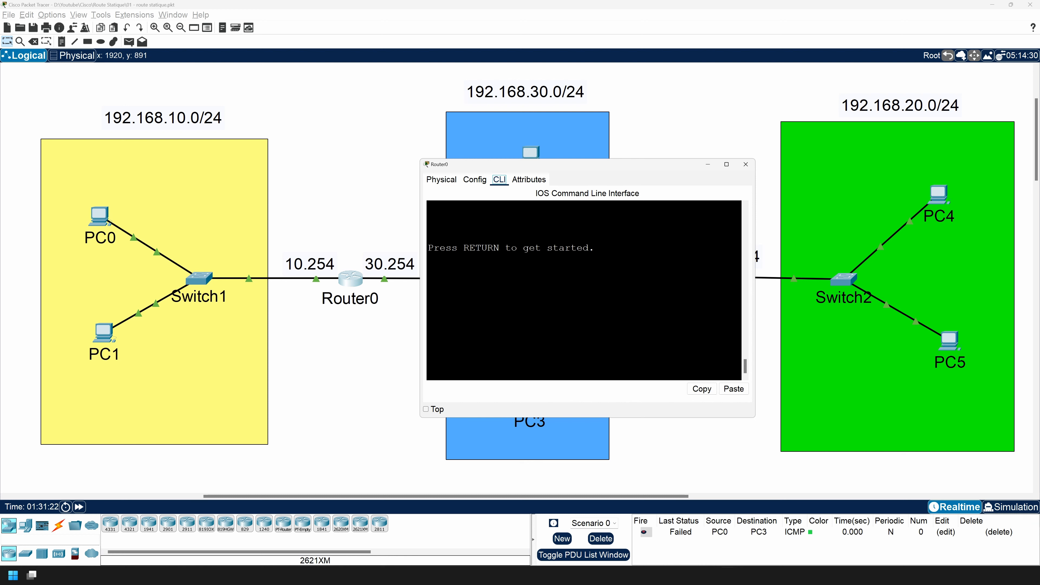
{"action": "key", "text": "Return"}
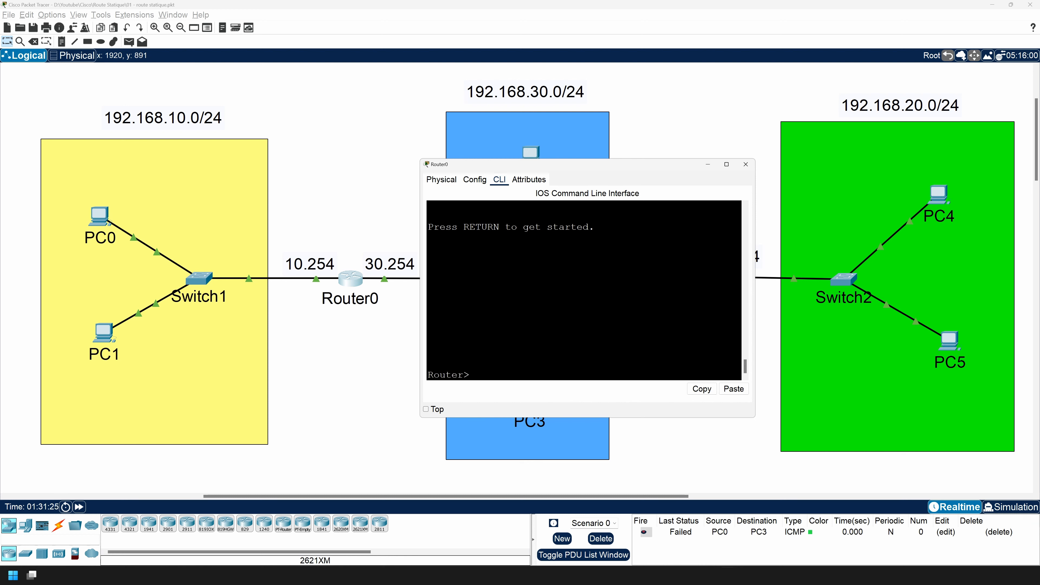
{"action": "type", "text": "en"}
{"action": "key", "text": "Return"}
{"action": "type", "text": "conf t"}
{"action": "key", "text": "Return"}
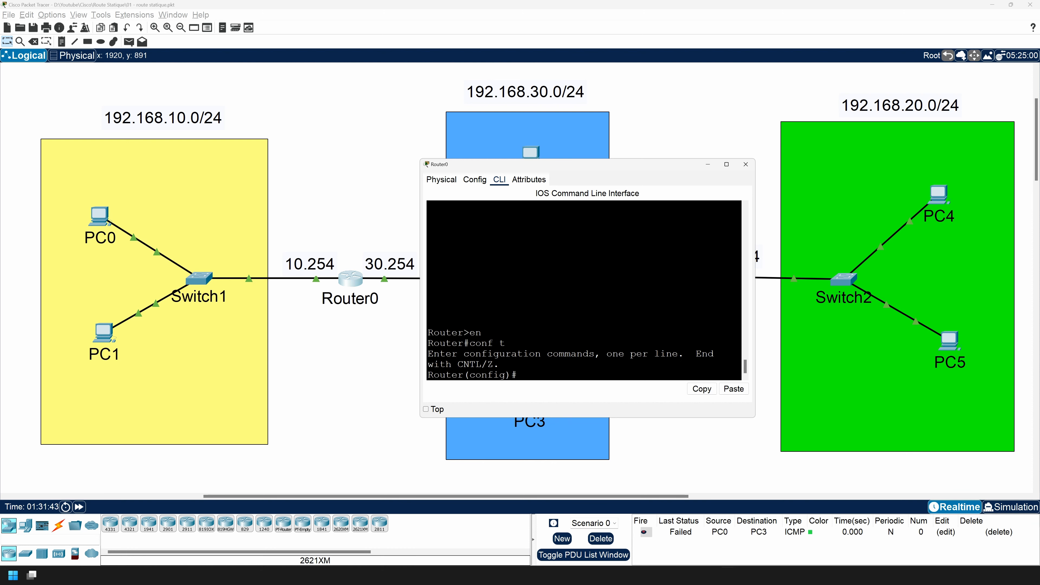
- Add a static route on Router0 to 192.168.20.0 with mask 255.255.255.0 through next hop 192.168.30.253
{"action": "type", "text": "ip route"}
{"action": "left_click_drag", "start_coordinate": [552, 164], "coordinate": [514, 291]}
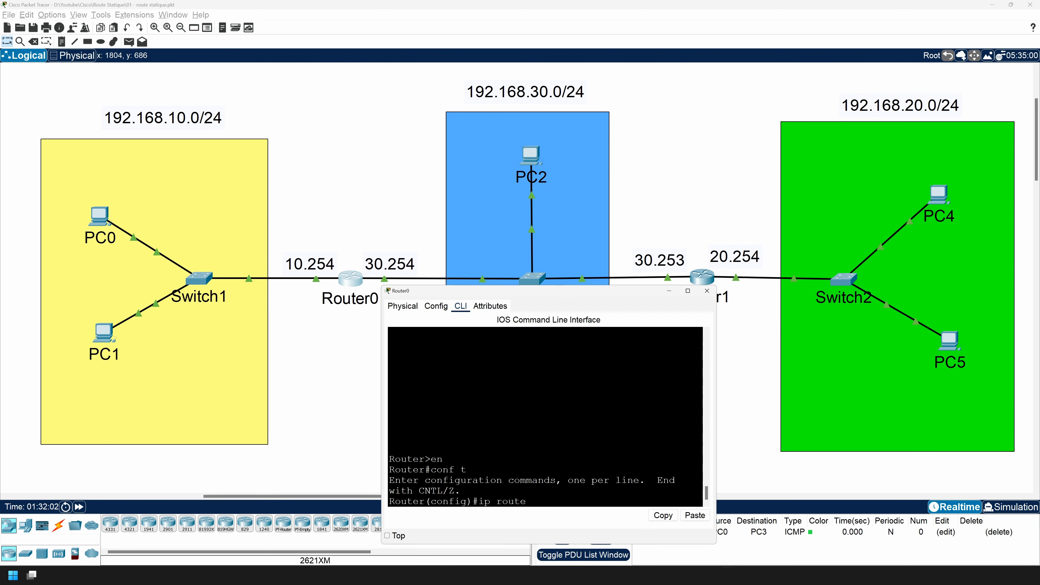
{"action": "type", "text": "192"}
{"action": "type", "text": ".168.20.0"}
{"action": "type", "text": "255.255.255.255.0"}
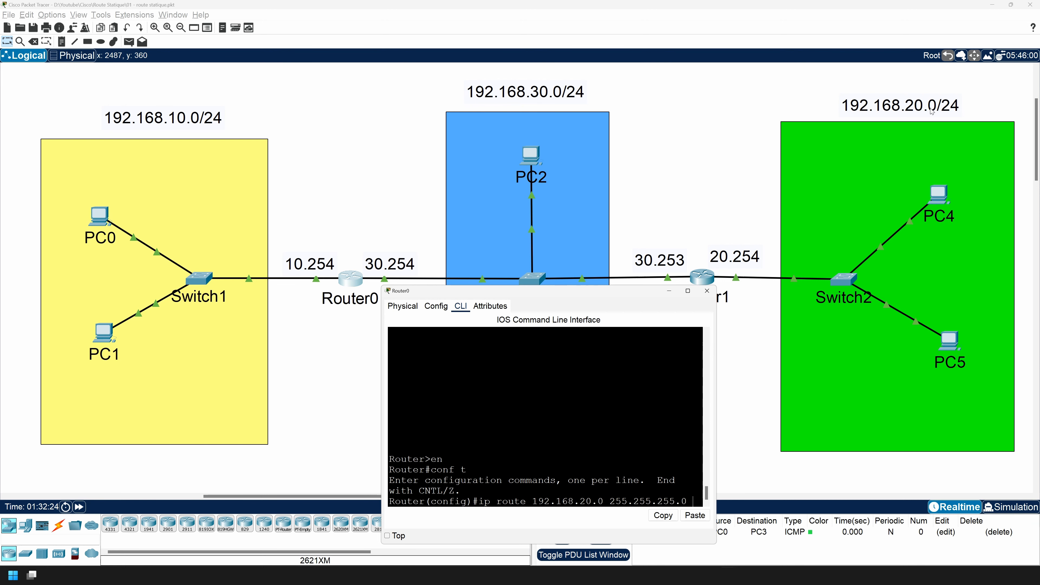
{"action": "left_click_drag", "start_coordinate": [537, 292], "coordinate": [420, 228]}
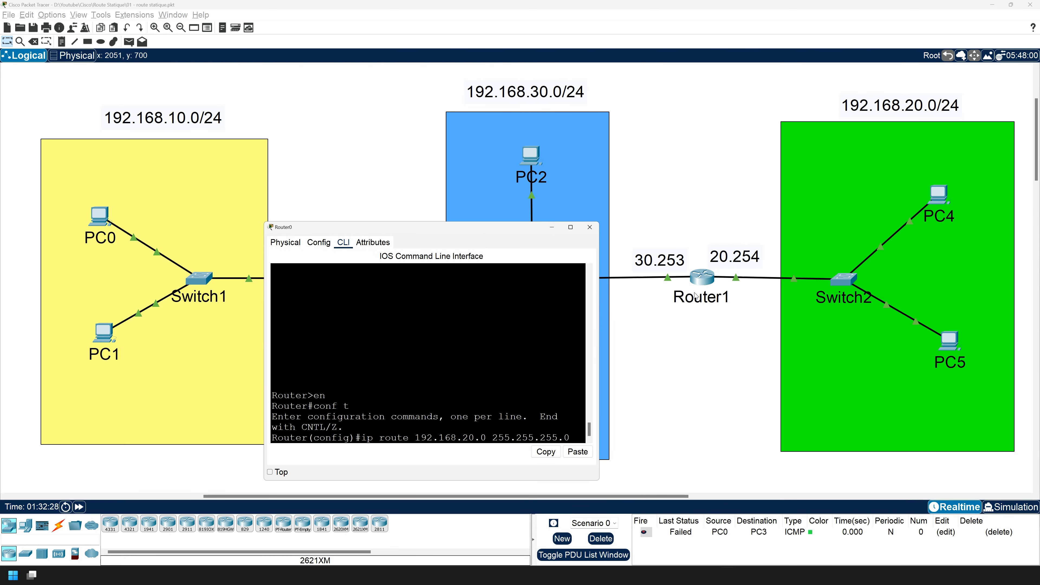
{"action": "left_click_drag", "start_coordinate": [500, 231], "coordinate": [550, 326]}
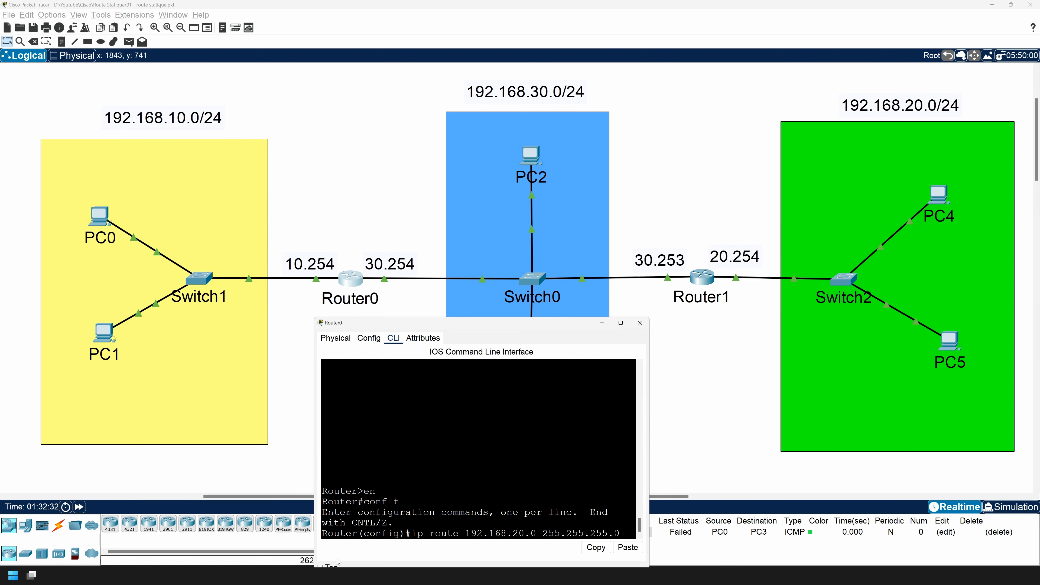
{"action": "left_click_drag", "start_coordinate": [618, 240], "coordinate": [685, 271]}
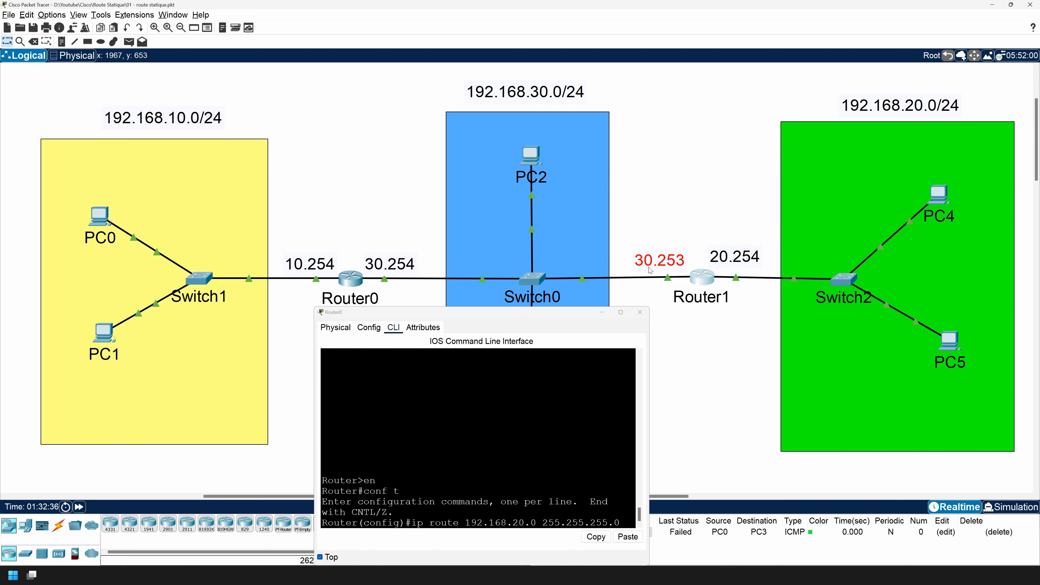
{"action": "left_click", "coordinate": [603, 269]}
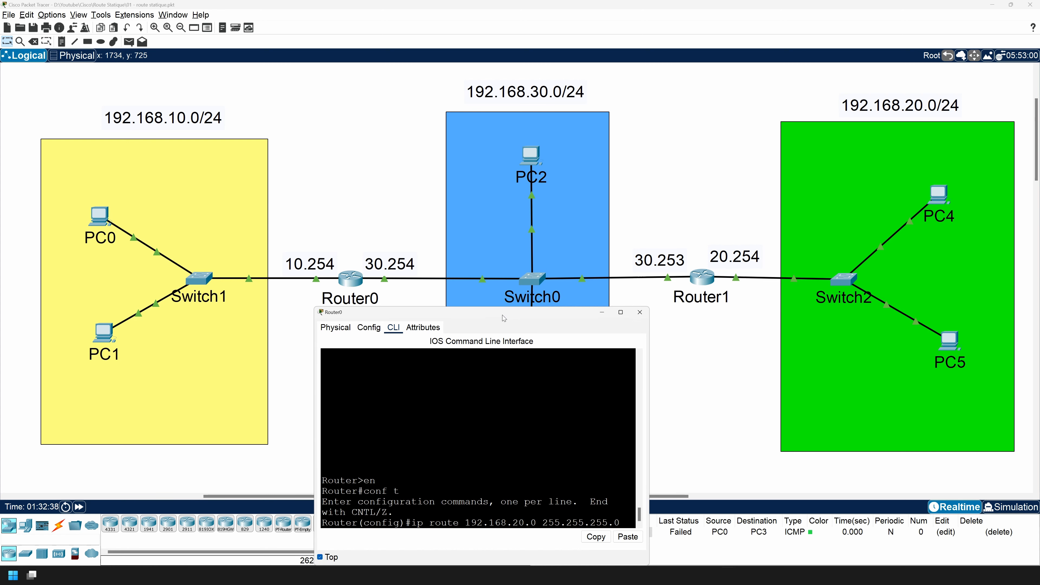
{"action": "left_click_drag", "start_coordinate": [502, 316], "coordinate": [507, 268]}
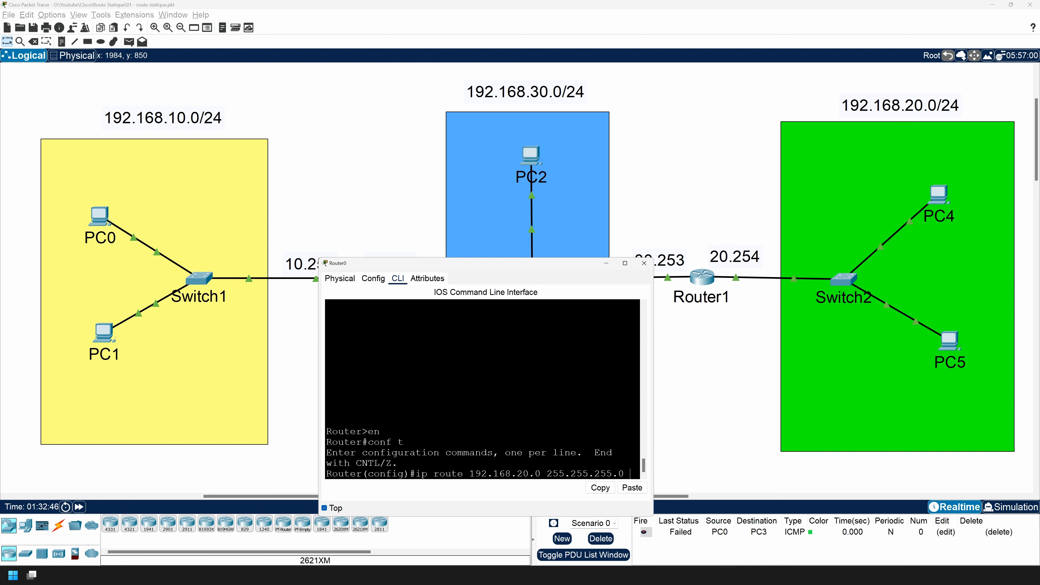
{"action": "type", "text": "192.168."}
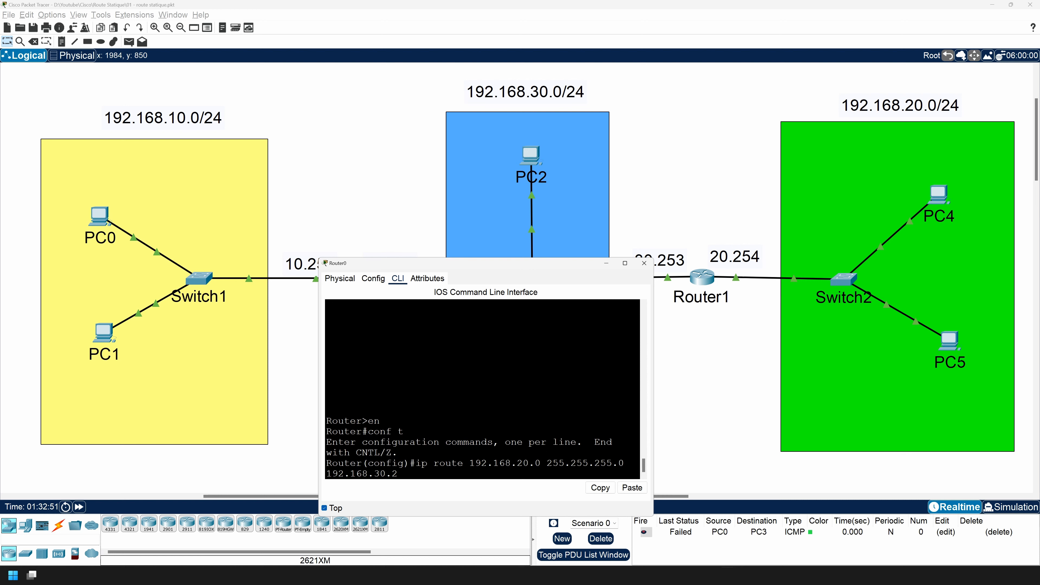
{"action": "type", "text": ".253"}
{"action": "key", "text": "Return"}
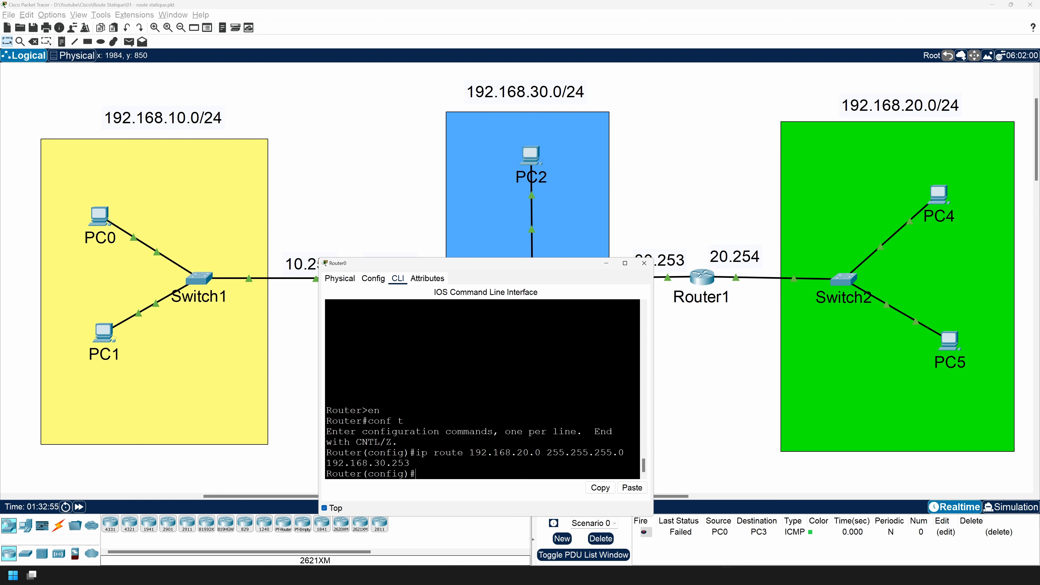
- Move Router0's window clear of the routers and examine Router1's 30.253 interface label
{"action": "left_click_drag", "start_coordinate": [461, 264], "coordinate": [339, 318]}
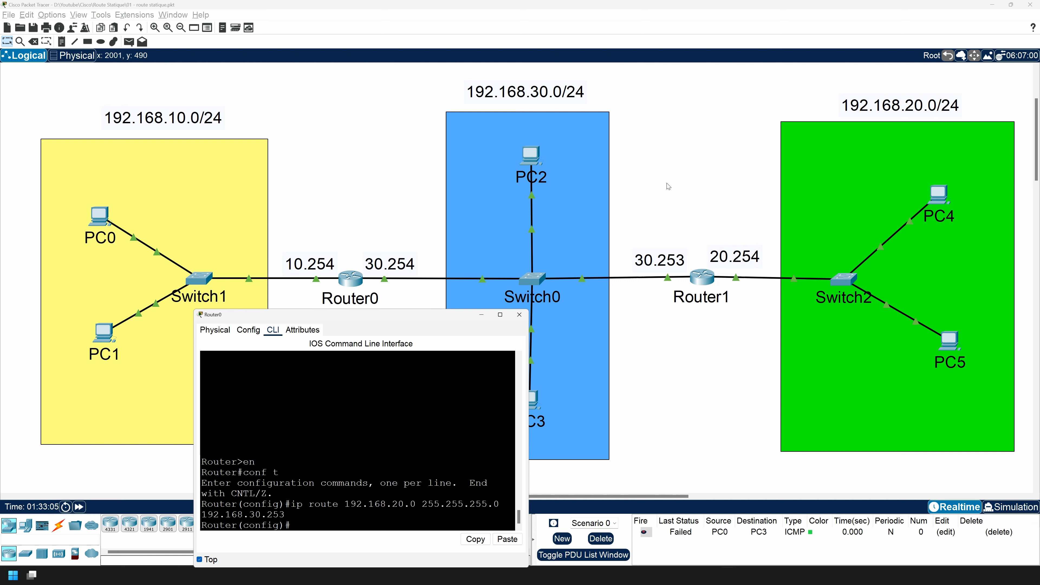
{"action": "left_click_drag", "start_coordinate": [635, 242], "coordinate": [677, 261]}
{"action": "left_click", "coordinate": [681, 219]}
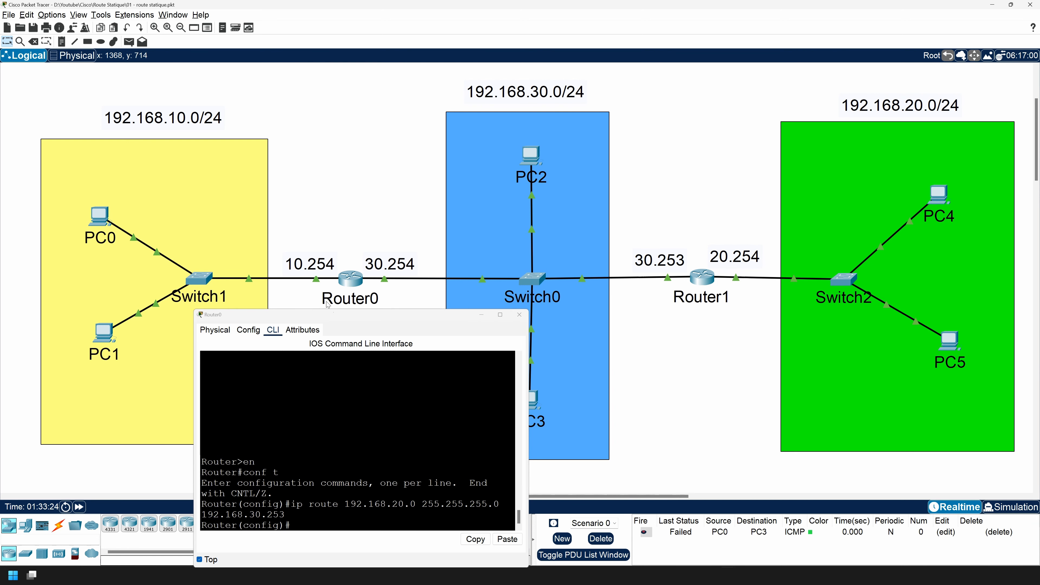
- Display Router0's routing table from configuration mode with do show ip route
{"action": "left_click_drag", "start_coordinate": [340, 316], "coordinate": [517, 231]}
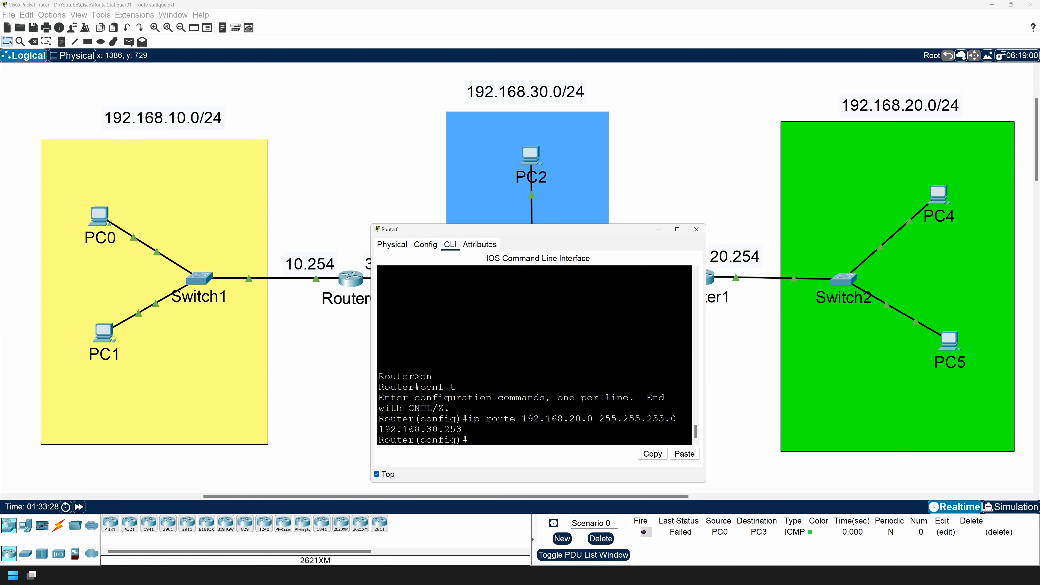
{"action": "type", "text": "show ip route"}
{"action": "key", "text": "Return"}
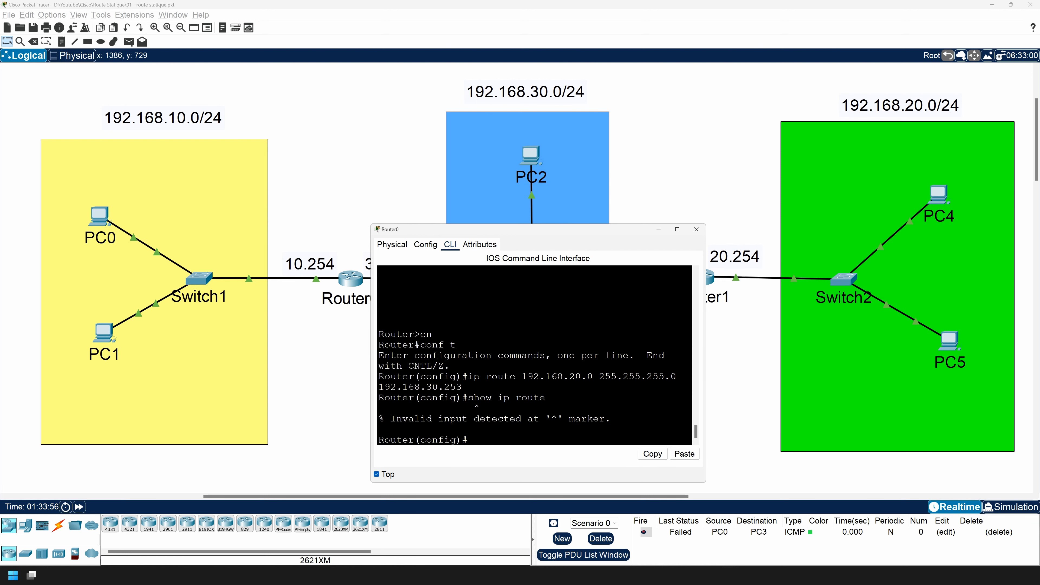
{"action": "type", "text": "do"}
{"action": "type", "text": "show ip route"}
{"action": "key", "text": "Return"}
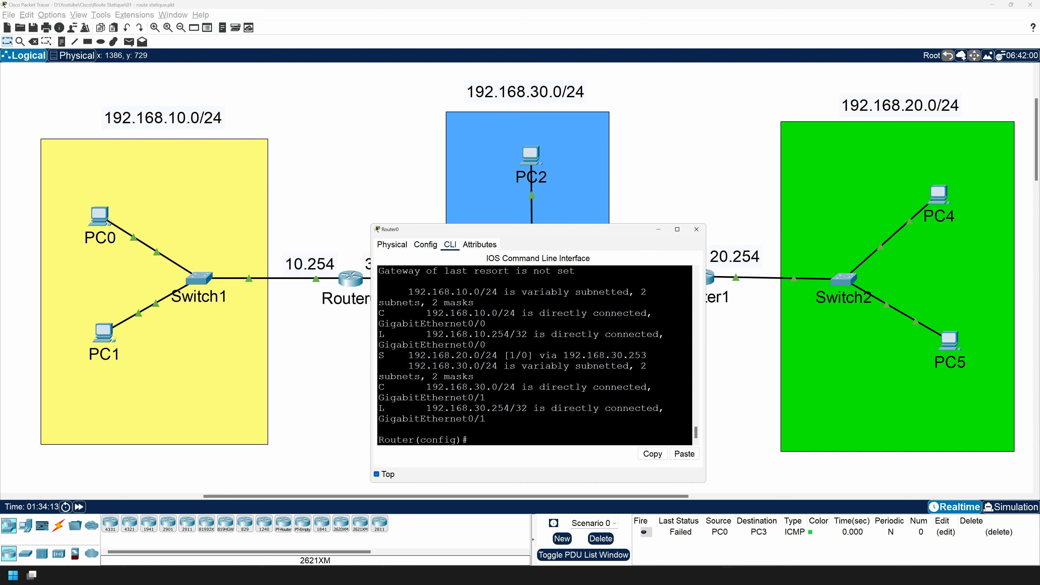
- Examine the static route entry in Router0's routing table, checking its destination network and next hop, and close Router0's window
{"action": "double_click", "coordinate": [381, 355]}
{"action": "left_click", "coordinate": [409, 356]}
{"action": "left_click_drag", "start_coordinate": [379, 355], "coordinate": [647, 355]}
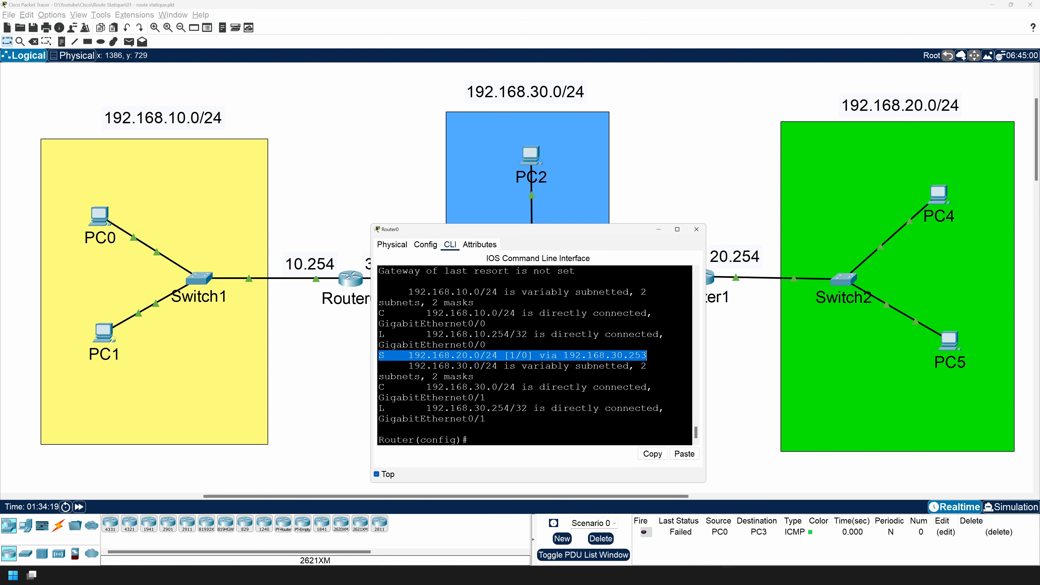
{"action": "left_click_drag", "start_coordinate": [408, 356], "coordinate": [498, 355]}
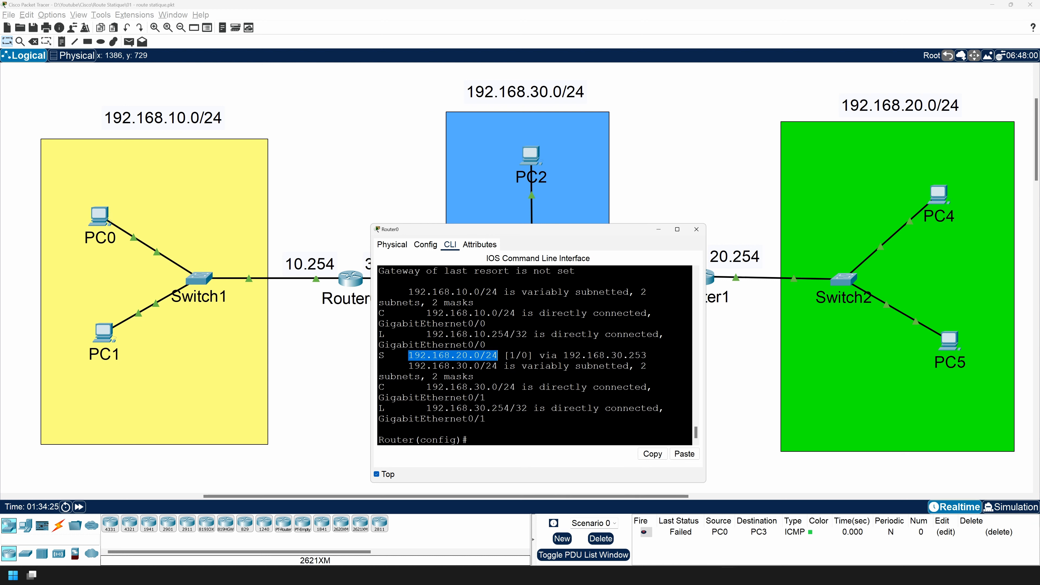
{"action": "left_click", "coordinate": [487, 355]}
{"action": "left_click_drag", "start_coordinate": [564, 355], "coordinate": [647, 355]}
{"action": "left_click", "coordinate": [646, 355]}
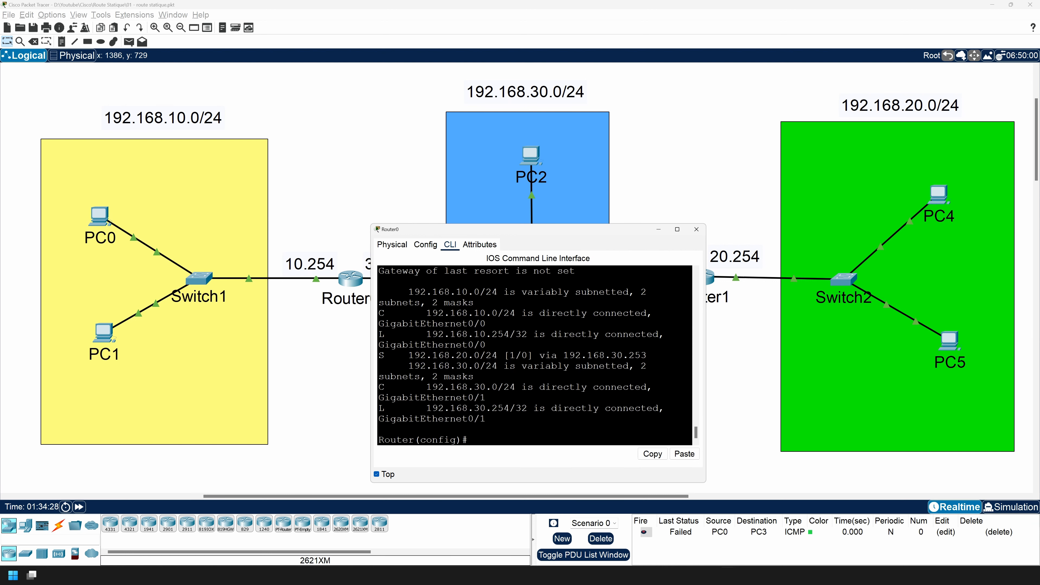
{"action": "left_click", "coordinate": [696, 229]}
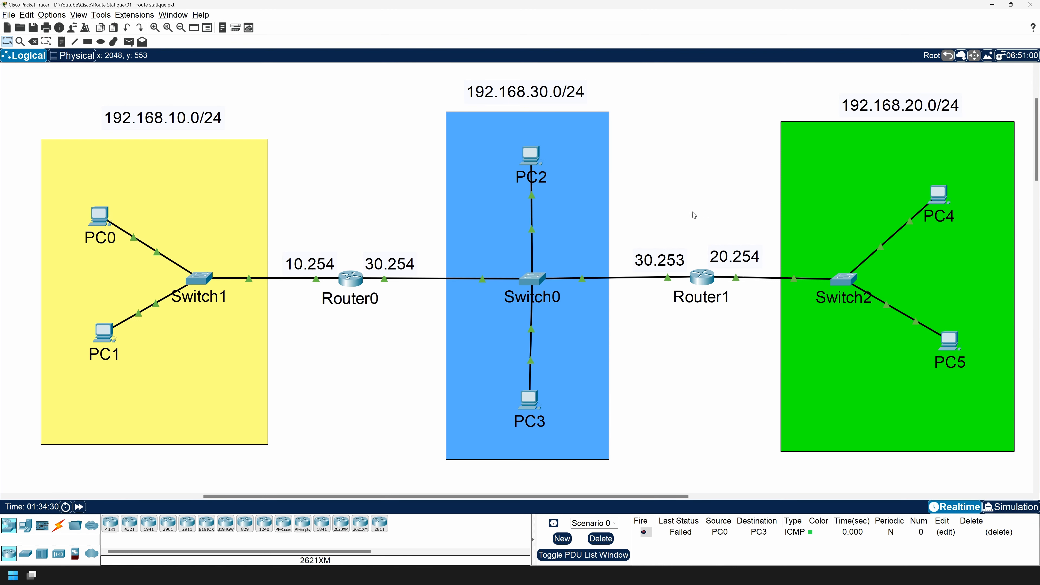
- Open Router1's command line in an enlarged window and enter global configuration mode with en and conf t
{"action": "left_click", "coordinate": [702, 277]}
{"action": "left_click_drag", "start_coordinate": [620, 395], "coordinate": [744, 420]}
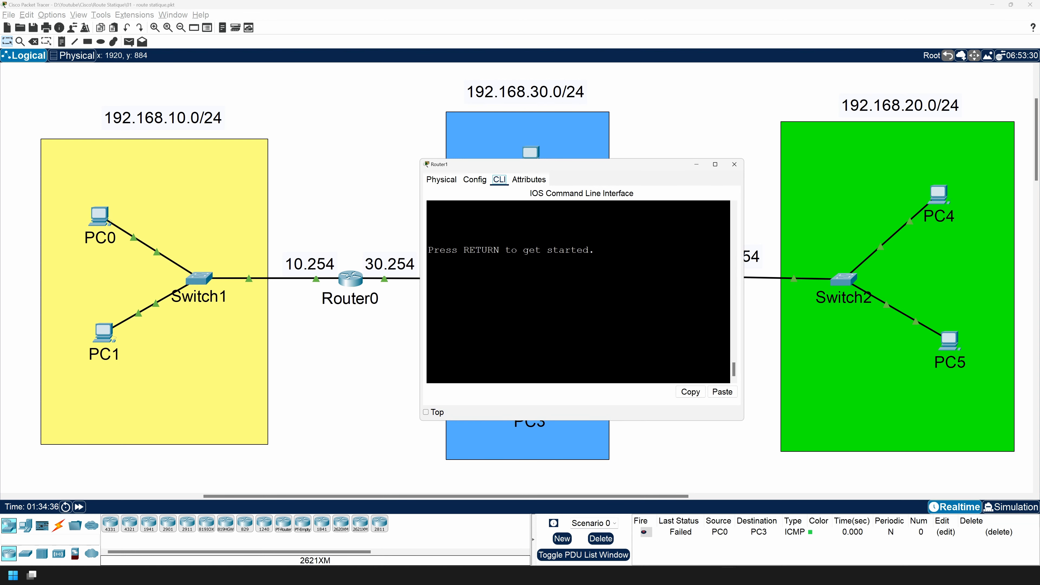
{"action": "key", "text": "Return"}
{"action": "type", "text": "en"}
{"action": "key", "text": "Return"}
{"action": "type", "text": "conf t"}
{"action": "key", "text": "Return"}
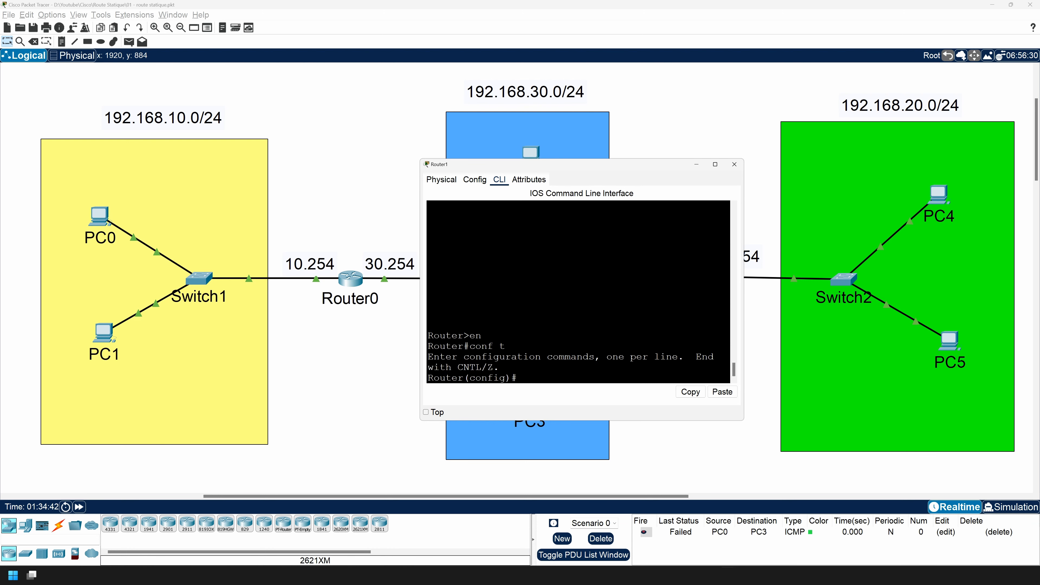
- Add a static route on Router1 to 192.168.10.0 with mask 255.255.255.0 through next hop 192.168.30.254
{"action": "left_click_drag", "start_coordinate": [559, 166], "coordinate": [490, 309]}
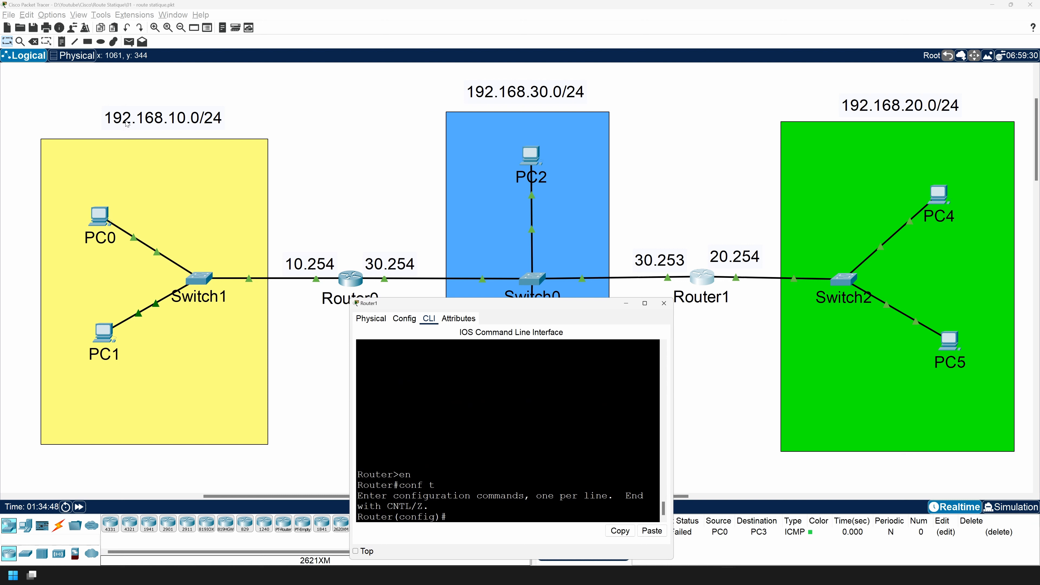
{"action": "type", "text": "ip route 192.168.10.0"}
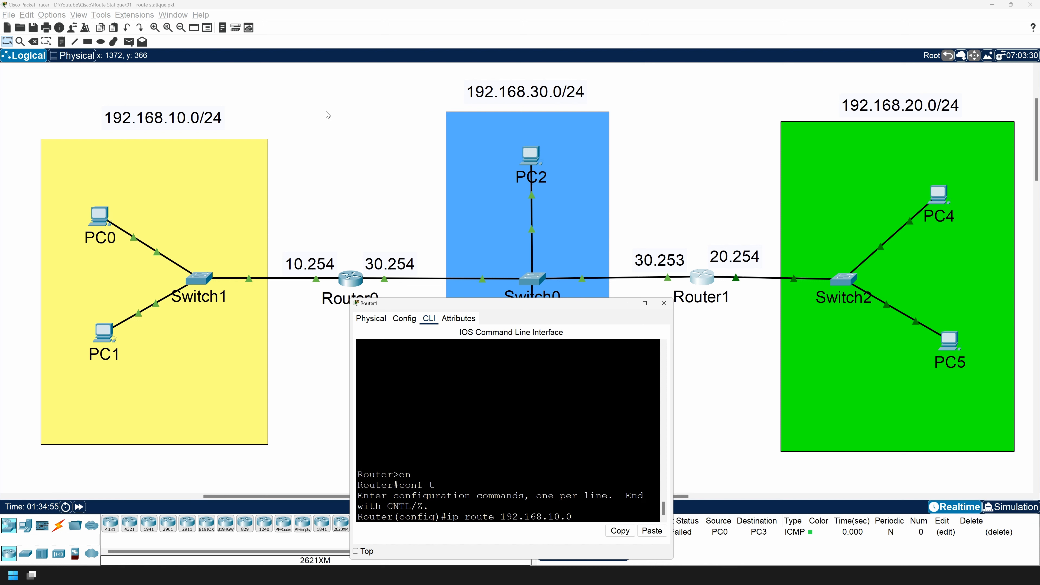
{"action": "type", "text": " 255.255.255.0"}
{"action": "type", "text": "192.168."}
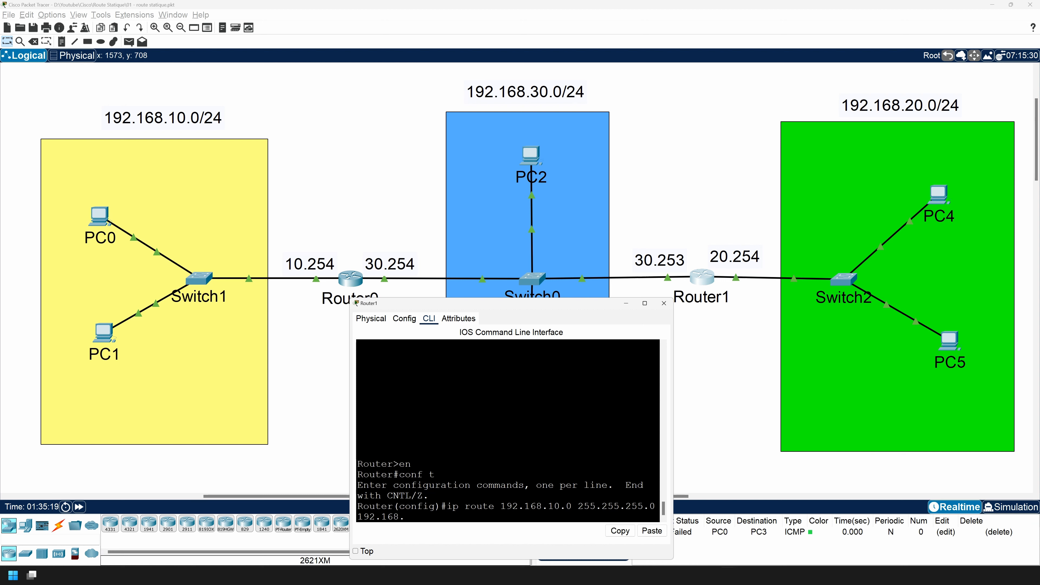
{"action": "type", "text": "30.254"}
{"action": "key", "text": "Return"}
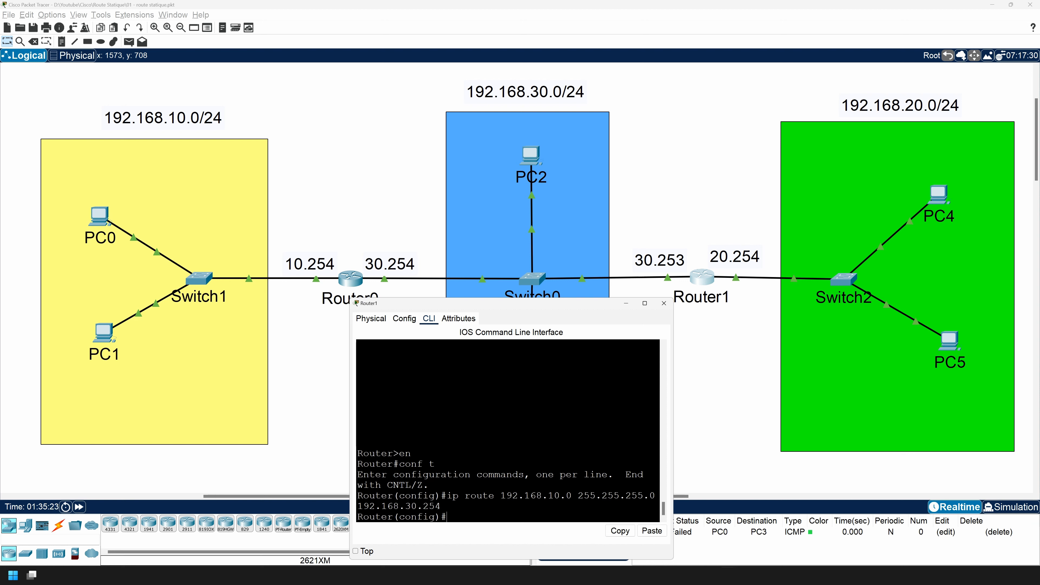
- Display Router1's routing table with do show ip route, check its static route entry and close Router1's window
{"action": "type", "text": "do show ip route"}
{"action": "key", "text": "Return"}
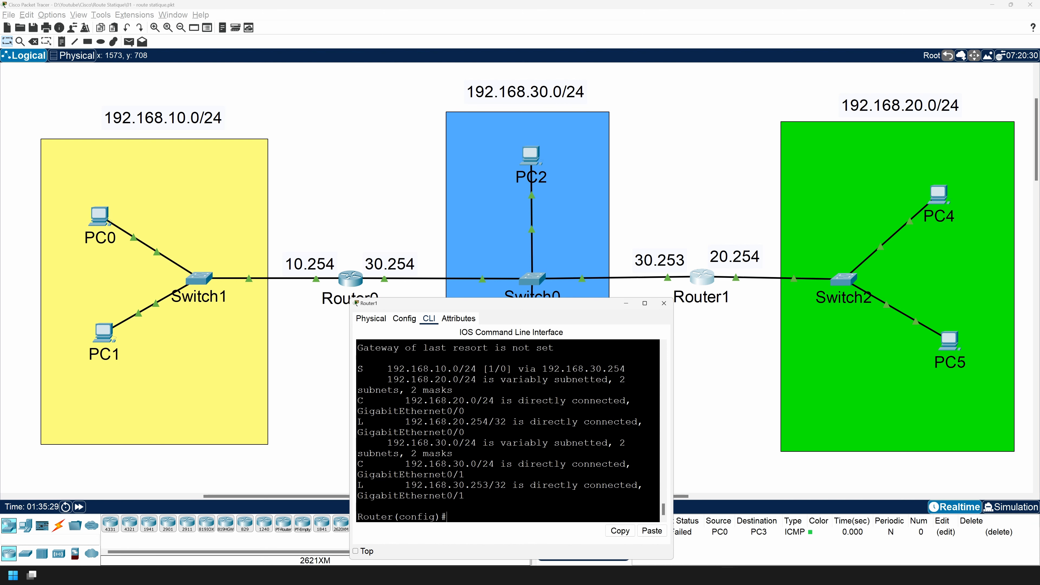
{"action": "left_click_drag", "start_coordinate": [357, 368], "coordinate": [626, 369]}
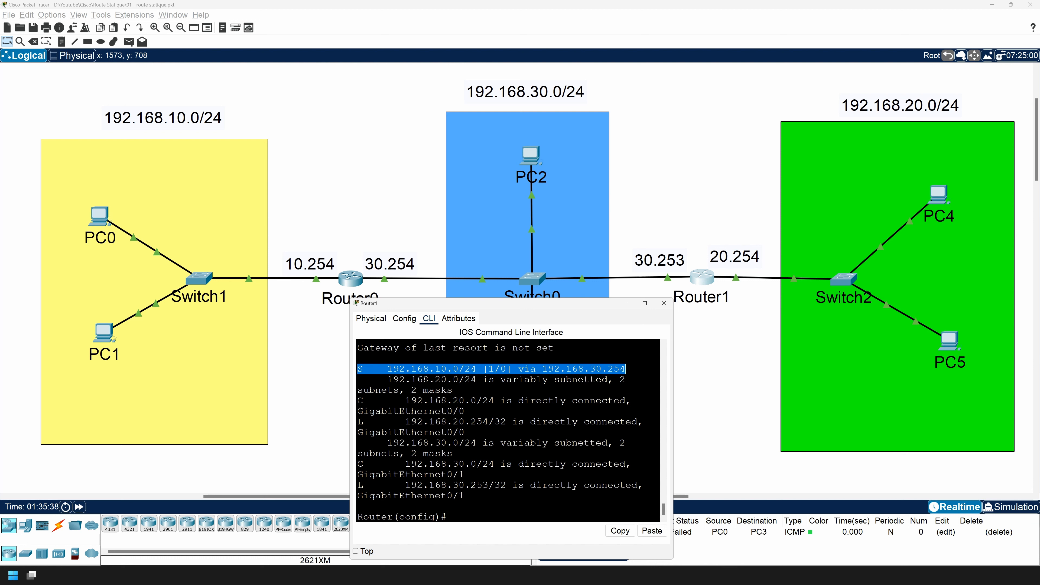
{"action": "left_click", "coordinate": [664, 303]}
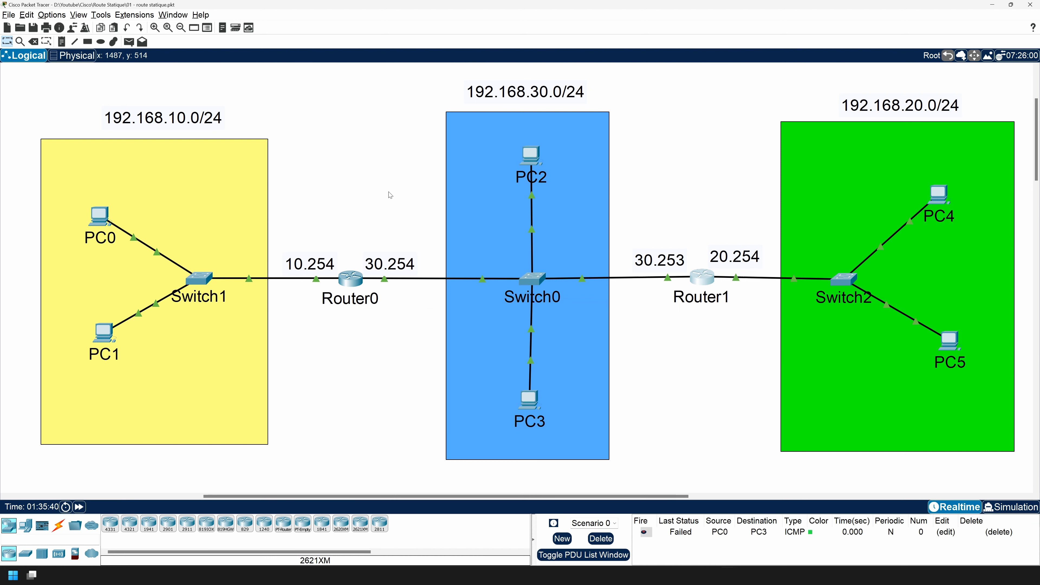
- Test connectivity with simple PDUs from PC0 to PC4, from PC0 to PC3 and from PC5 to PC1
{"action": "left_click", "coordinate": [129, 42]}
{"action": "left_click", "coordinate": [100, 216]}
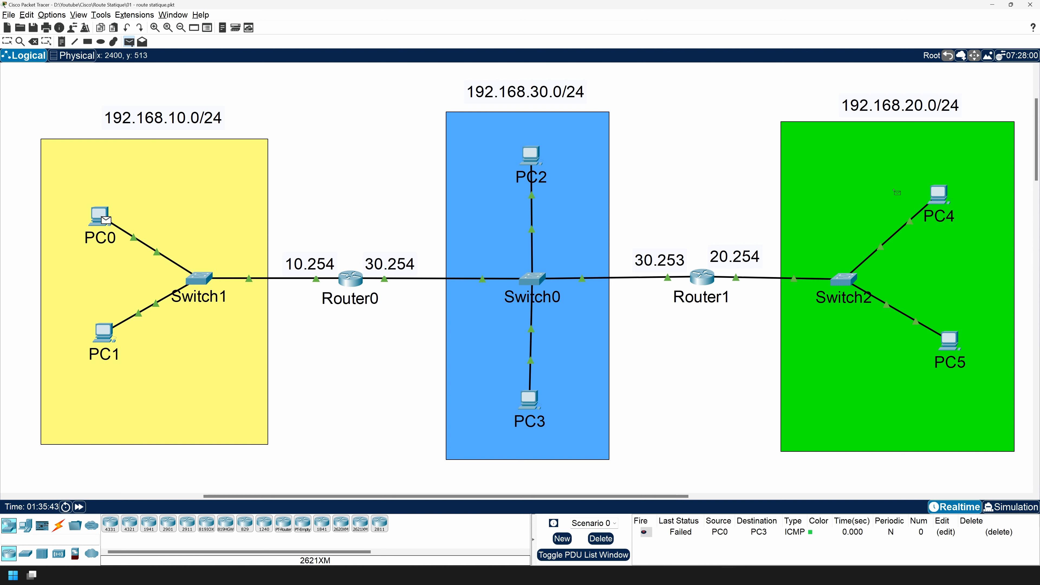
{"action": "left_click", "coordinate": [941, 202]}
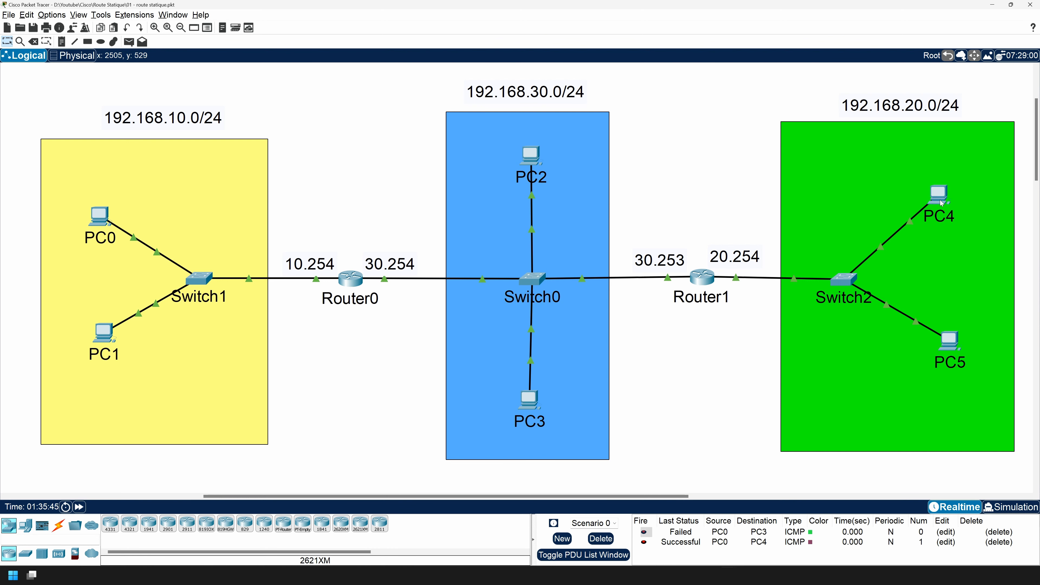
{"action": "left_click", "coordinate": [129, 42]}
{"action": "left_click", "coordinate": [100, 218]}
{"action": "left_click", "coordinate": [533, 404]}
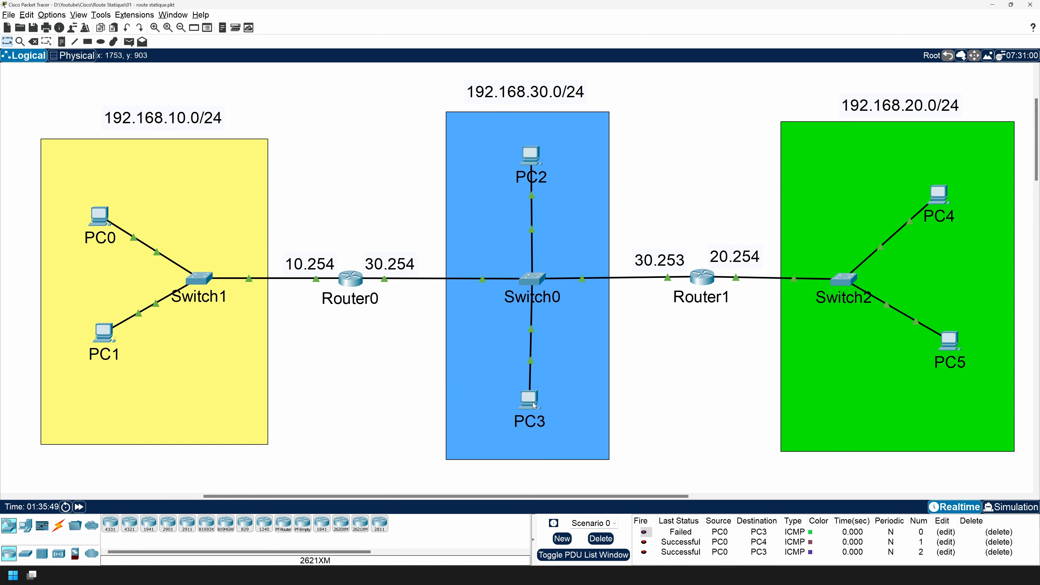
{"action": "left_click", "coordinate": [129, 41]}
{"action": "left_click", "coordinate": [944, 345]}
{"action": "left_click", "coordinate": [103, 337]}
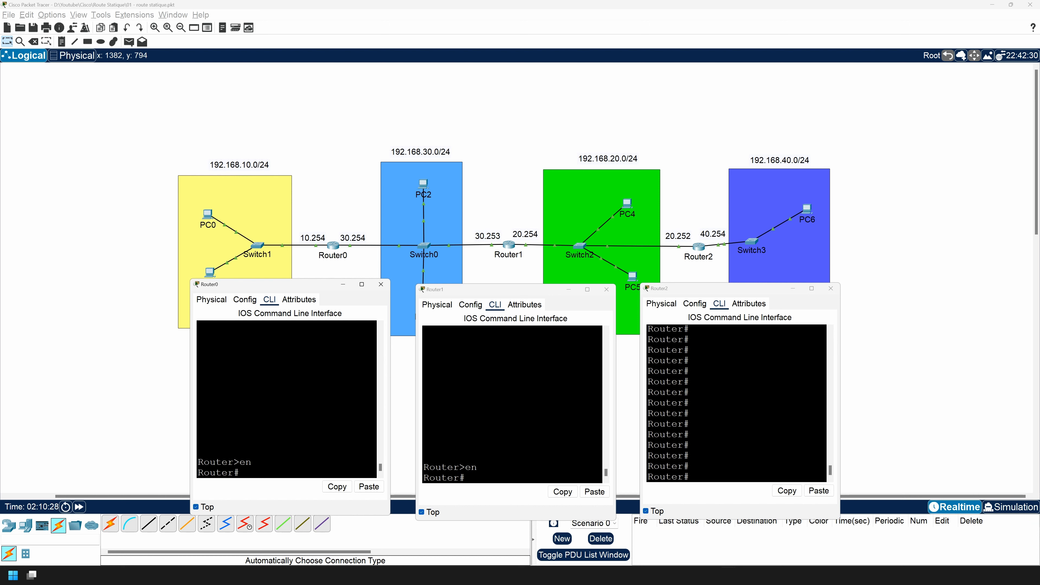
- In Router0's global configuration mode, add a static route to 192.168.40.0 with mask 255.255.255.0 through next hop 192.168.30.253
{"action": "type", "text": "conf t"}
{"action": "key", "text": "Return"}
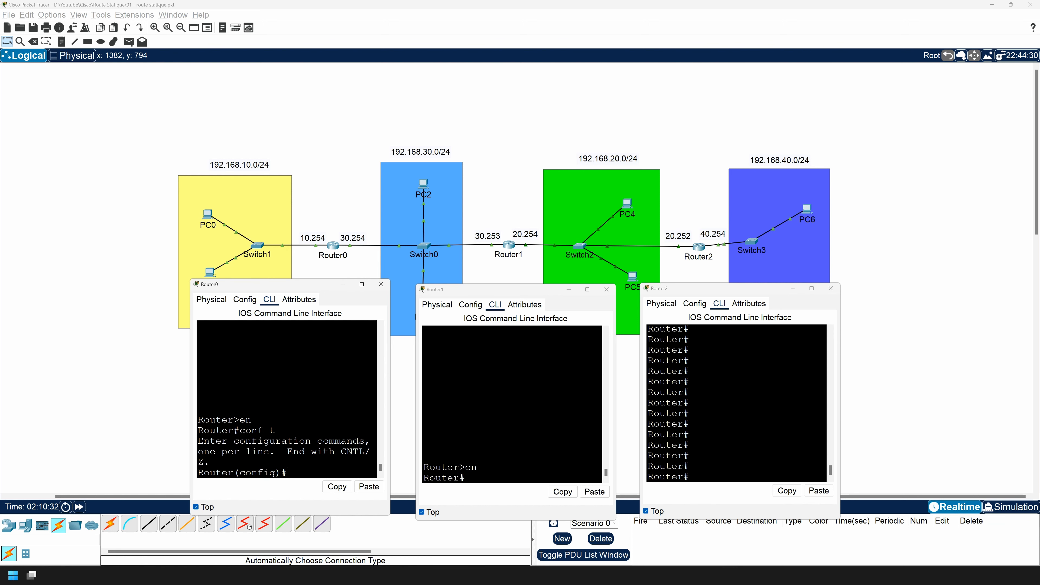
{"action": "type", "text": "ip route 192.168"}
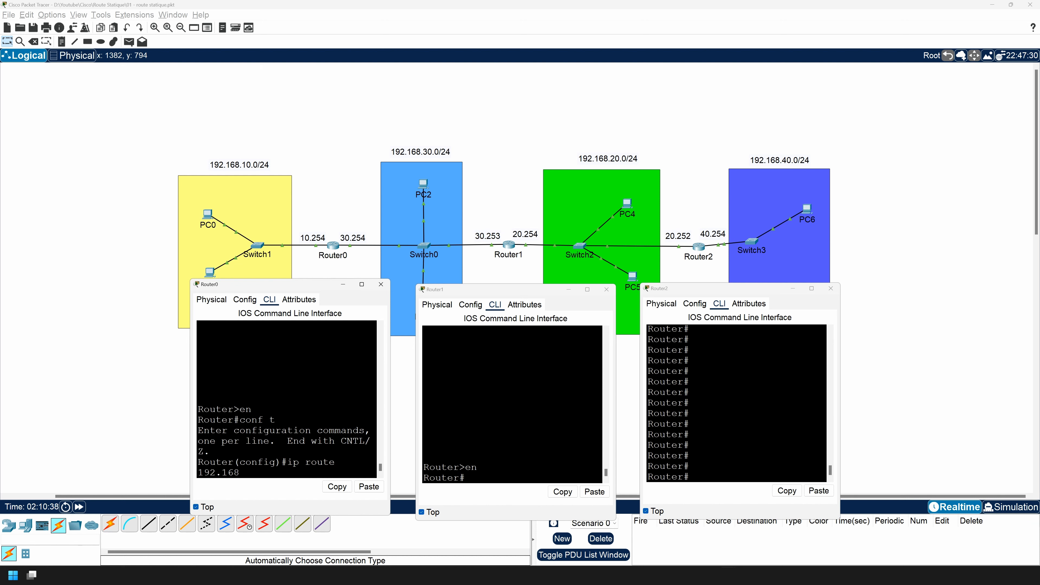
{"action": "type", "text": ".40.0 255.255.255.0"}
{"action": "type", "text": "192.16"}
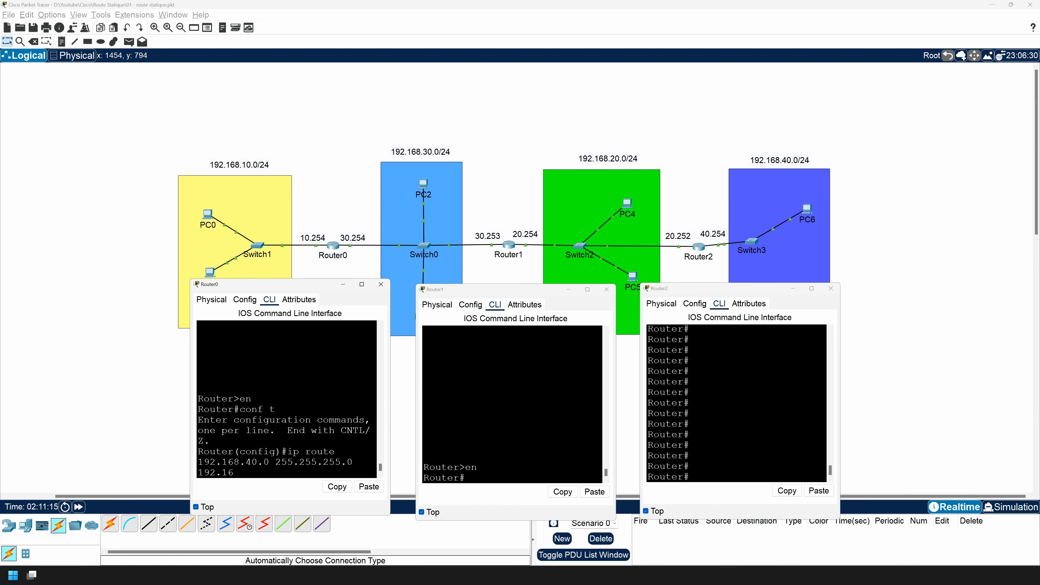
{"action": "type", "text": "8.30.253"}
{"action": "key", "text": "Return"}
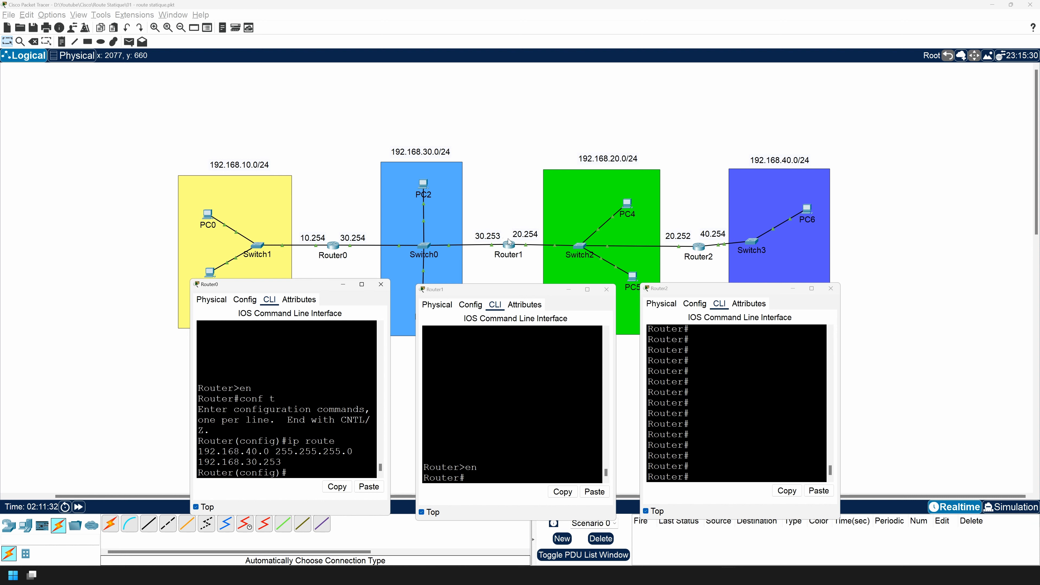
- In Router1's global configuration mode, add a static route to 192.168.40.0 with mask 255.255.255.0 through next hop 192.168.20.252
{"action": "left_click", "coordinate": [517, 292]}
{"action": "type", "text": "conf t"}
{"action": "key", "text": "Return"}
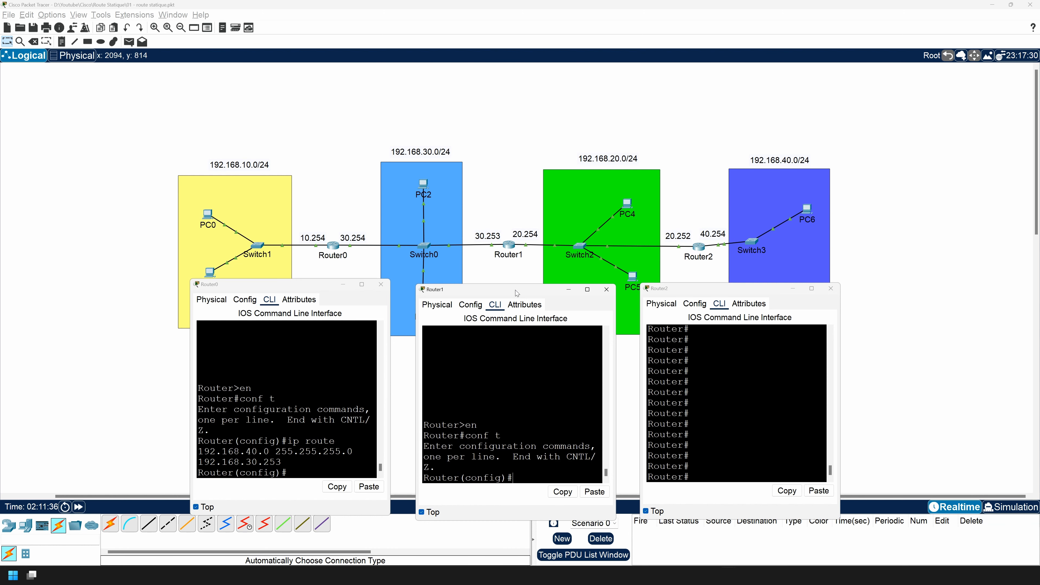
{"action": "type", "text": "ip route 192.168.40"}
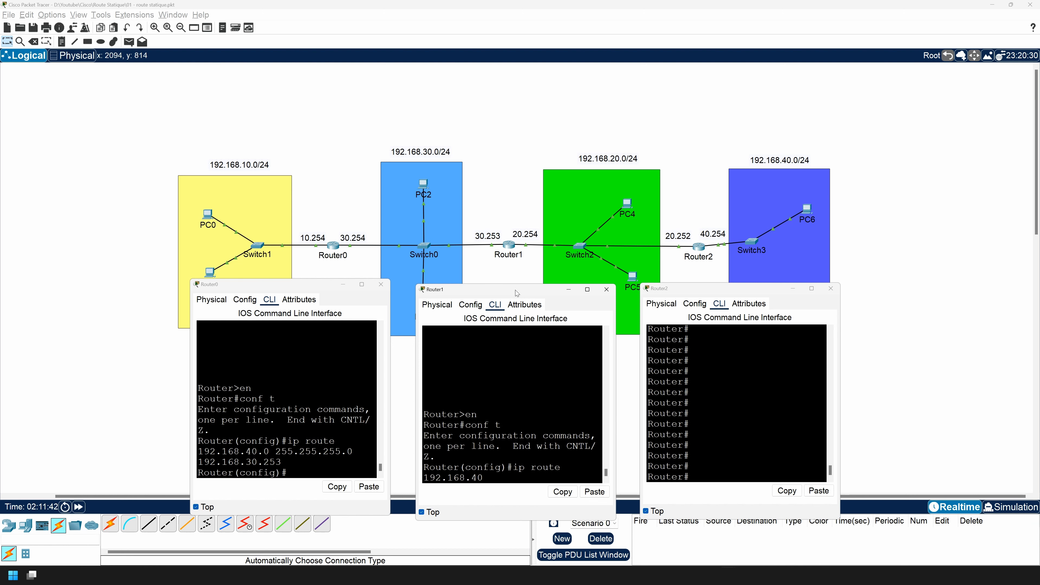
{"action": "type", "text": ".0 255.255.255.0"}
{"action": "type", "text": "192.168.20"}
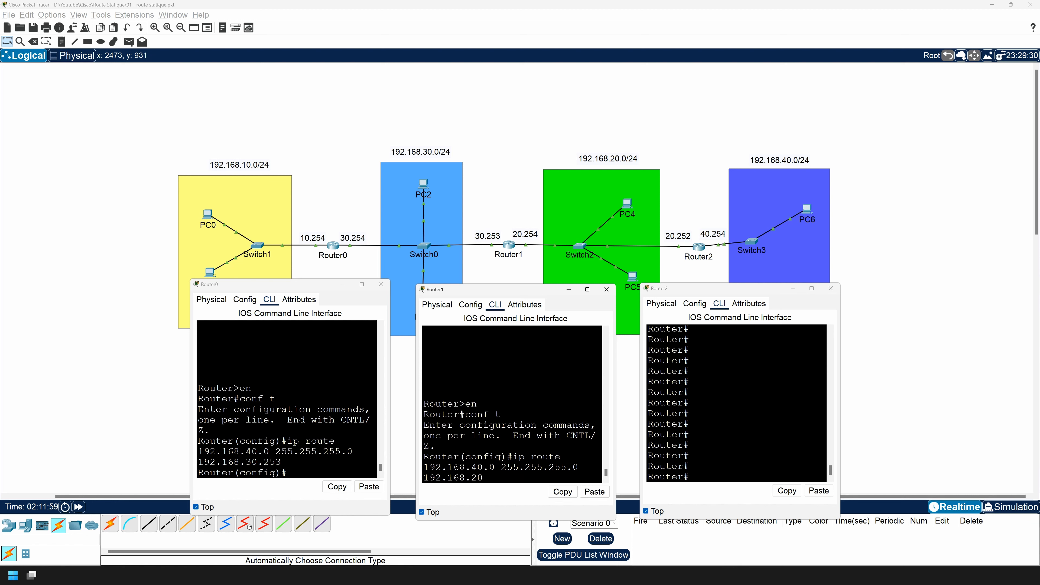
{"action": "type", "text": ".252"}
{"action": "key", "text": "Return"}
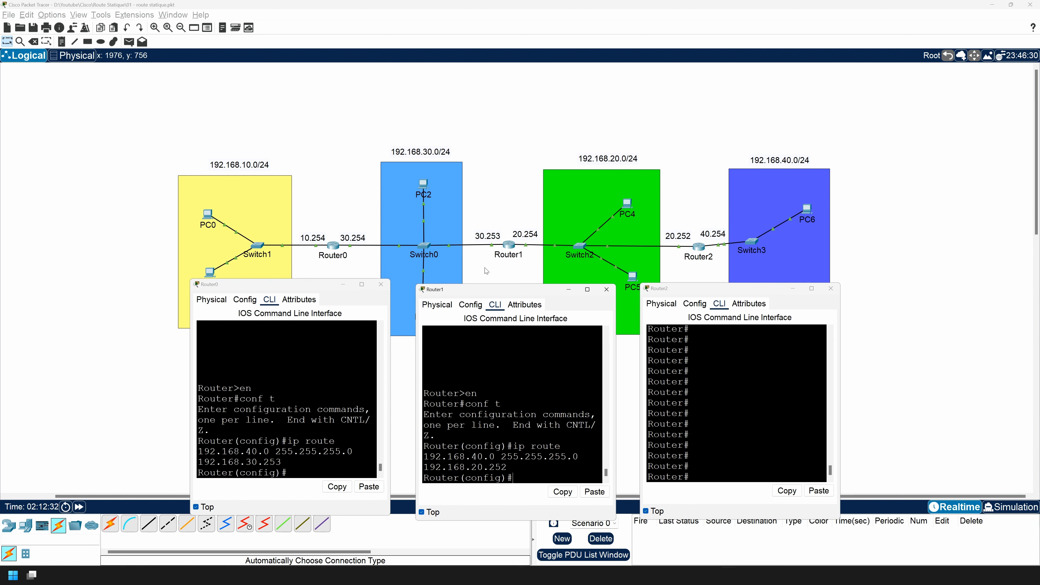
- In Router2's global configuration mode, add a static route to 192.168.30.0 with mask 255.255.255.0 through next hop 192.168.20.254
{"action": "left_click", "coordinate": [744, 290]}
{"action": "type", "text": "conf t"}
{"action": "key", "text": "Return"}
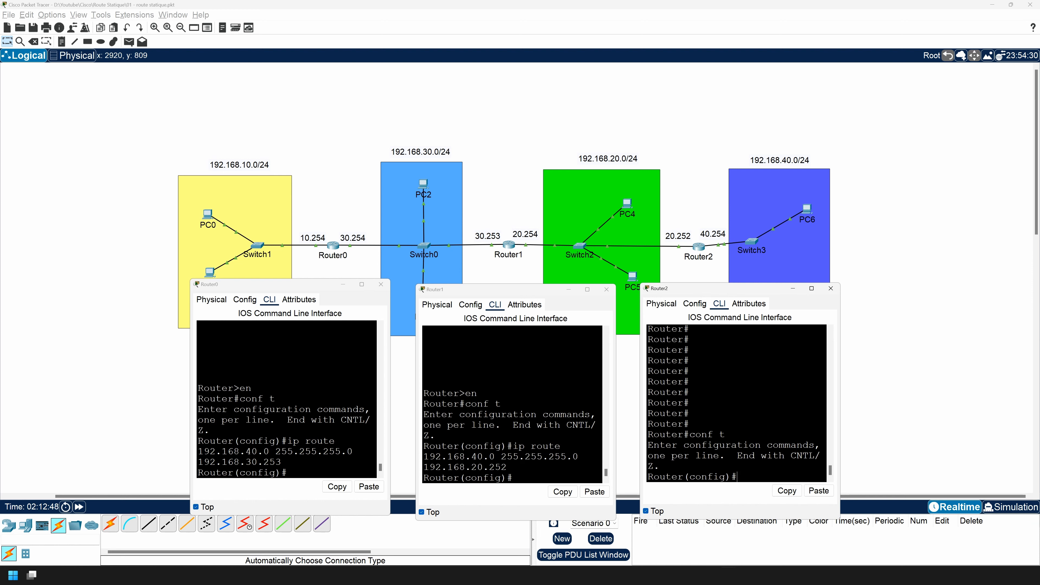
{"action": "type", "text": "ip route"}
{"action": "type", "text": "192.168"}
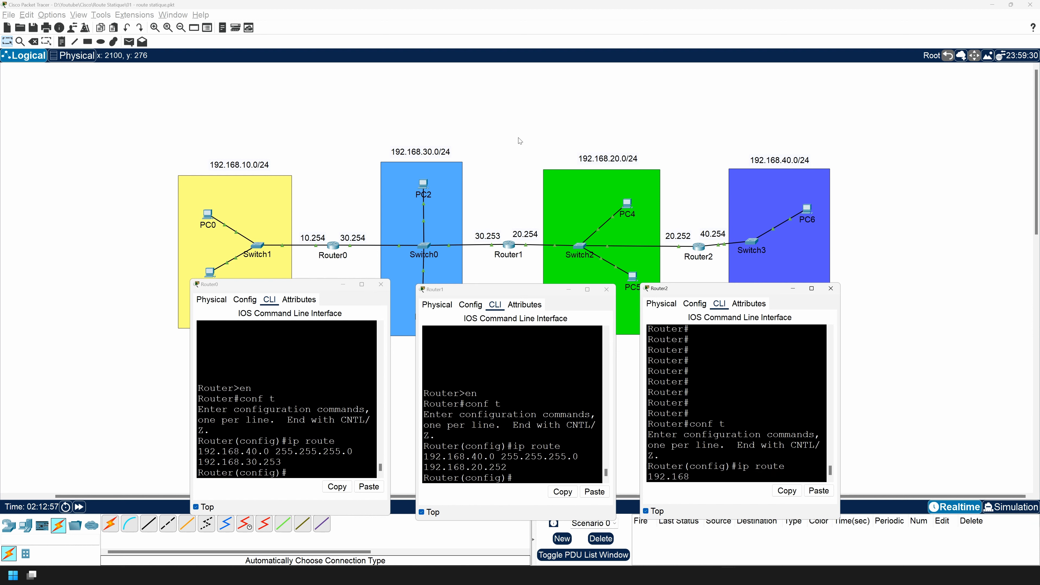
{"action": "type", "text": ".30.0 255.255.255.0"}
{"action": "type", "text": "92.168.20.254"}
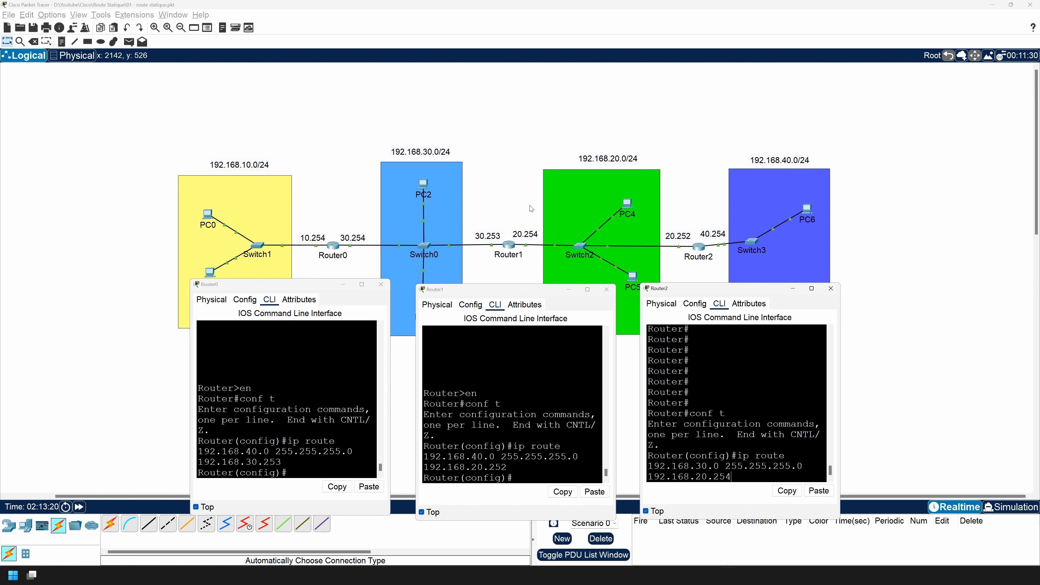
{"action": "key", "text": "Return"}
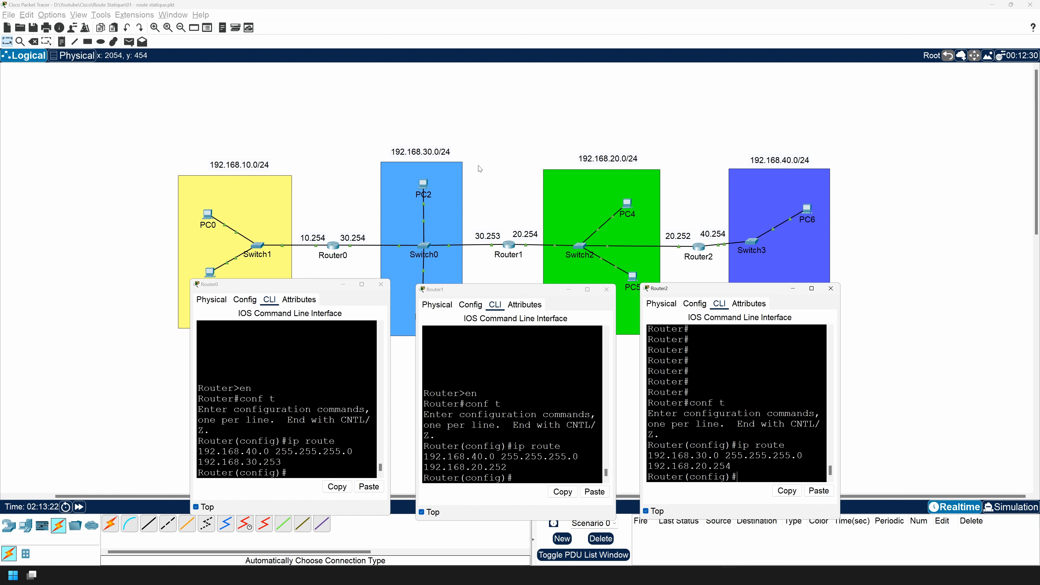
- In Router2's global configuration mode, add a static route to 192.168.10.0 with mask 255.255.255.0 through next hop 192.168.20.254
{"action": "key", "text": "Up"}
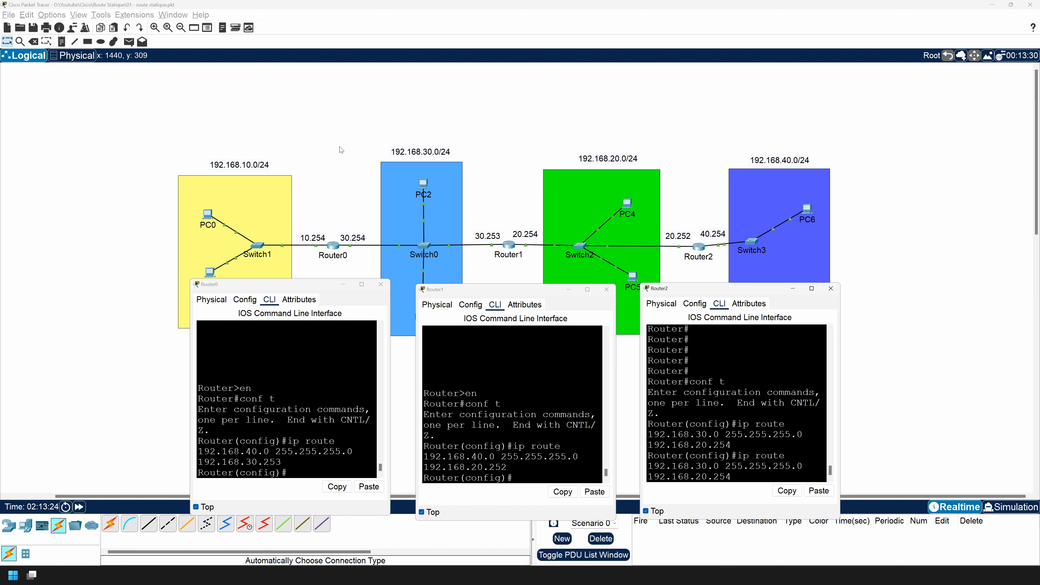
{"action": "key", "text": "BackSpace"}
{"action": "key", "text": "BackSpace"}
{"action": "key", "text": "BackSpace"}
{"action": "key", "text": "BackSpace"}
{"action": "key", "text": "BackSpace"}
{"action": "key", "text": "BackSpace"}
{"action": "key", "text": "BackSpace"}
{"action": "key", "text": "BackSpace"}
{"action": "key", "text": "BackSpace"}
{"action": "key", "text": "BackSpace"}
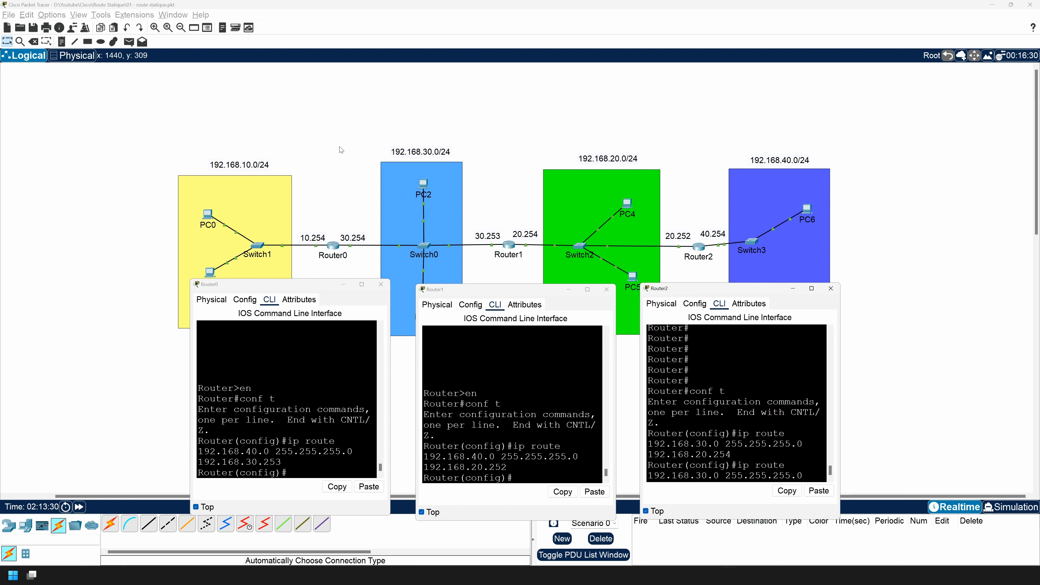
{"action": "type", "text": "1"}
{"action": "key", "text": "BackSpace"}
{"action": "type", "text": "92.168"}
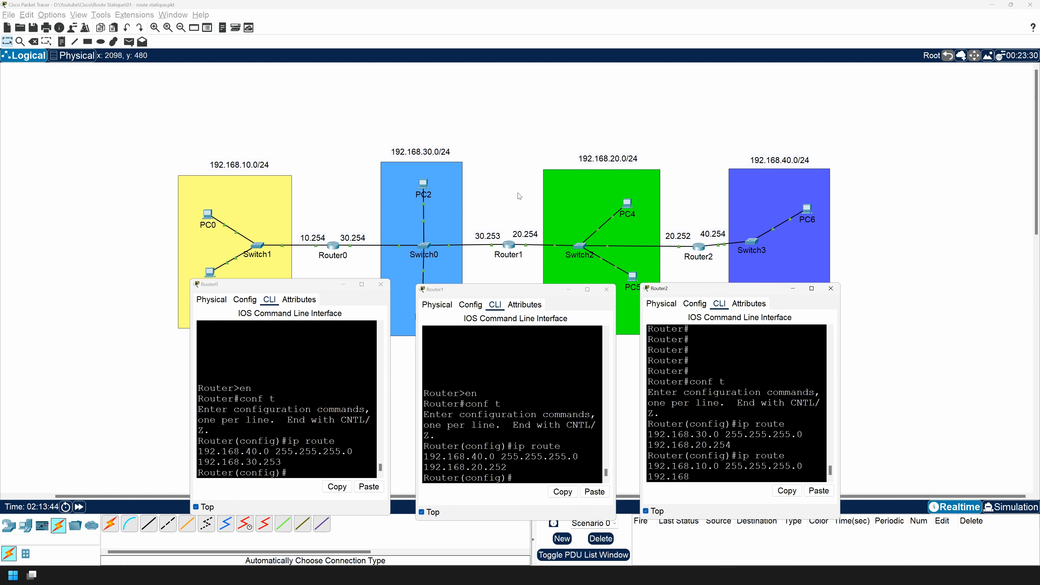
{"action": "type", "text": ".20.254"}
{"action": "key", "text": "Return"}
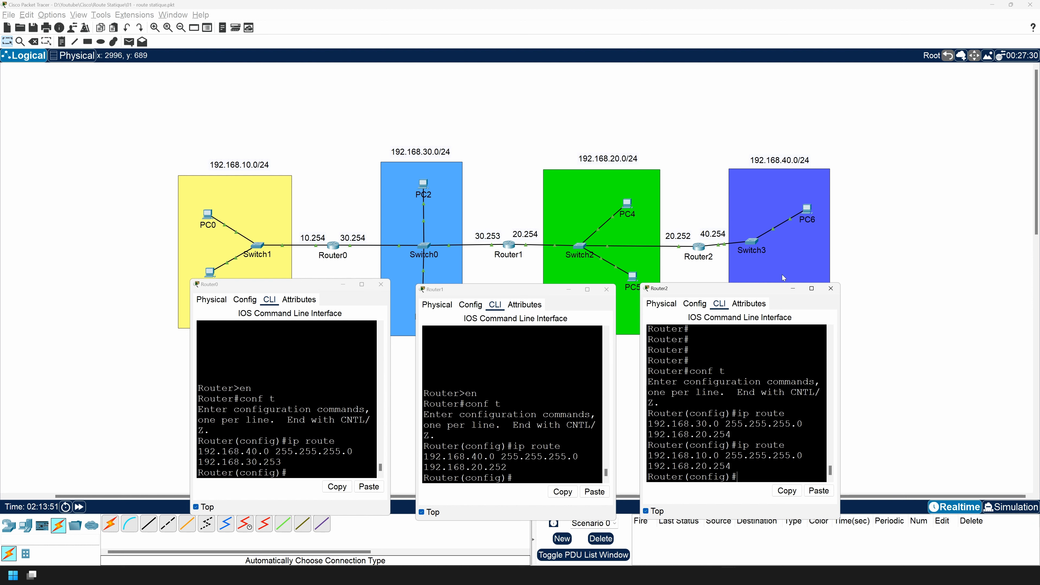
- Close the configuration windows of Router2, Router1 and Router0
{"action": "left_click", "coordinate": [831, 289]}
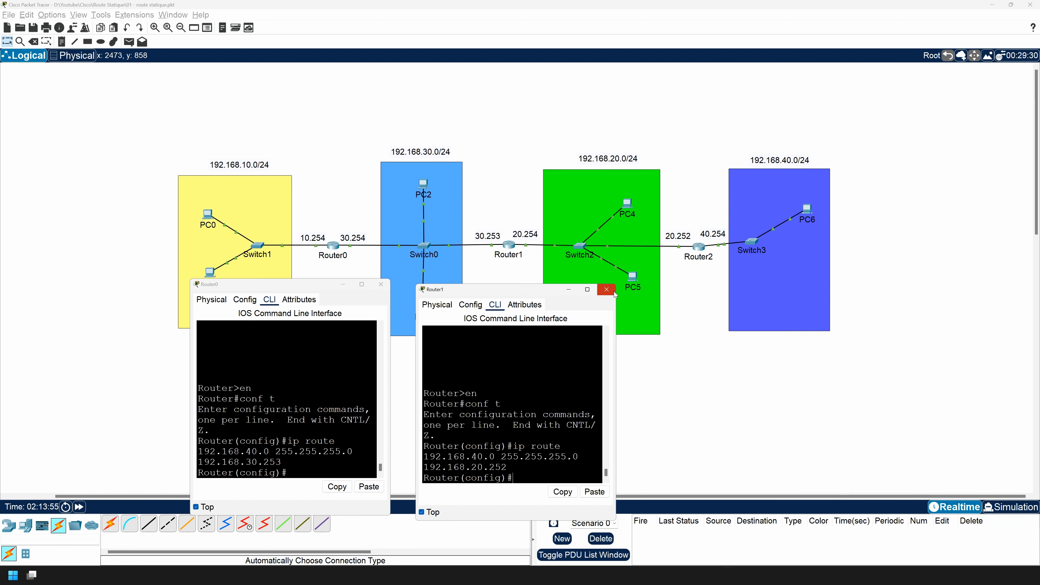
{"action": "left_click", "coordinate": [607, 289]}
{"action": "left_click", "coordinate": [381, 285]}
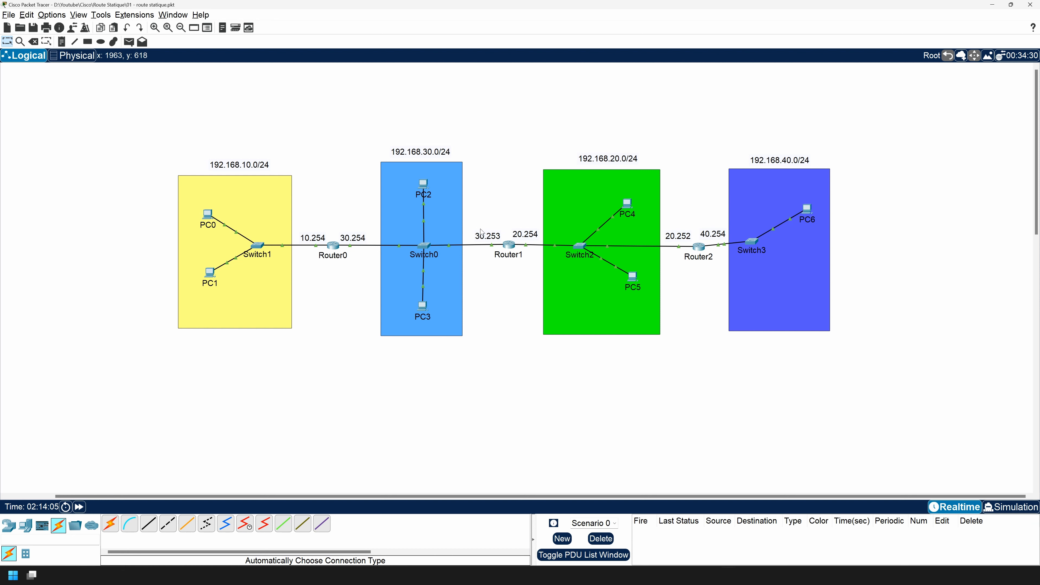
{"action": "left_click_drag", "start_coordinate": [484, 232], "coordinate": [504, 243]}
{"action": "left_click", "coordinate": [497, 286]}
{"action": "left_click_drag", "start_coordinate": [663, 222], "coordinate": [691, 242]}
{"action": "left_click", "coordinate": [698, 289]}
{"action": "left_click", "coordinate": [524, 234]}
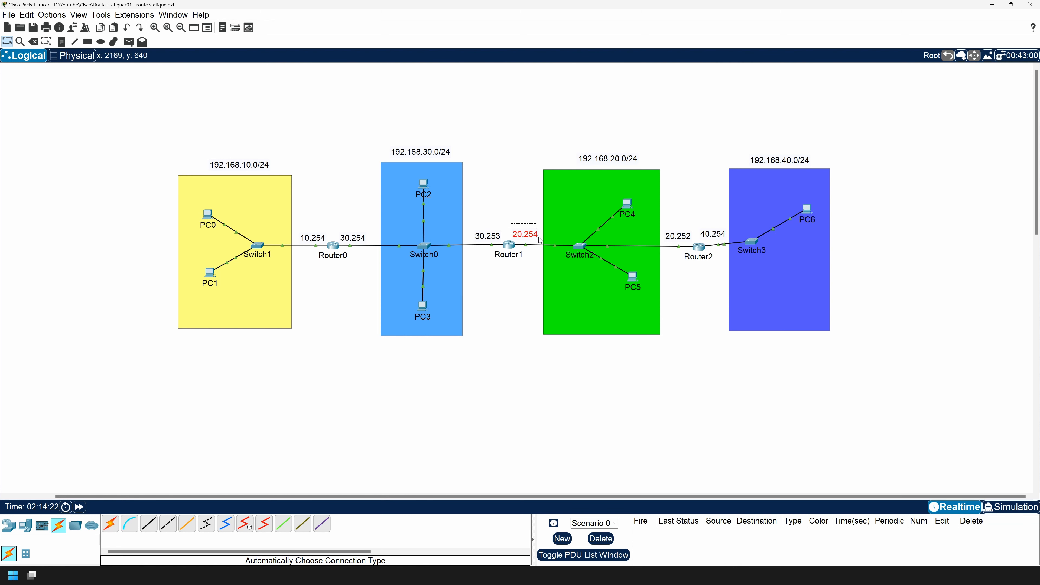
{"action": "left_click", "coordinate": [526, 313]}
{"action": "left_click", "coordinate": [348, 237]}
{"action": "left_click", "coordinate": [372, 289]}
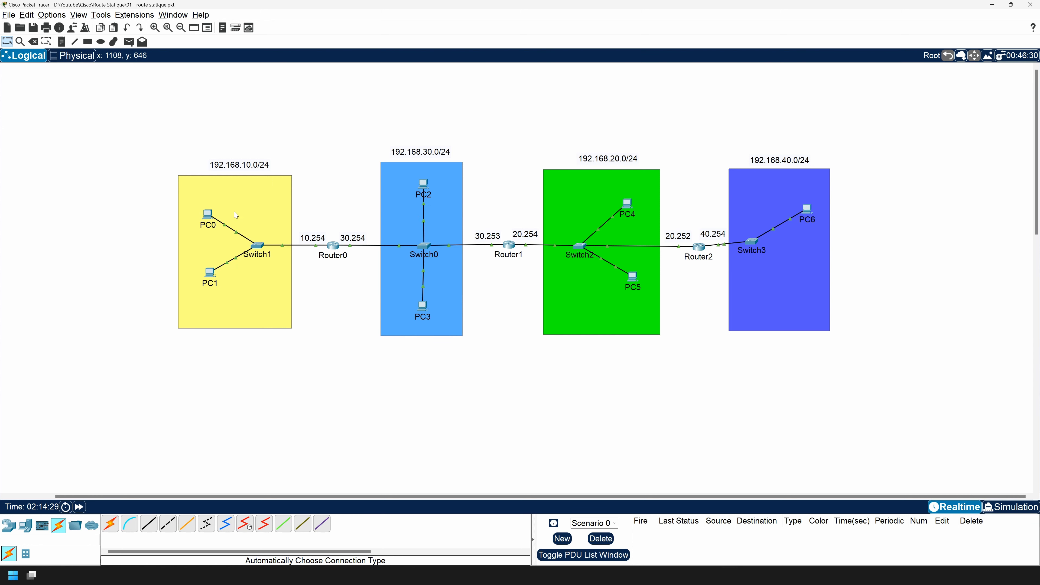
- Test connectivity with simple PDUs from PC0 to PC6, from PC2 to PC6 and from PC6 to PC3
{"action": "left_click", "coordinate": [129, 41]}
{"action": "left_click", "coordinate": [207, 215]}
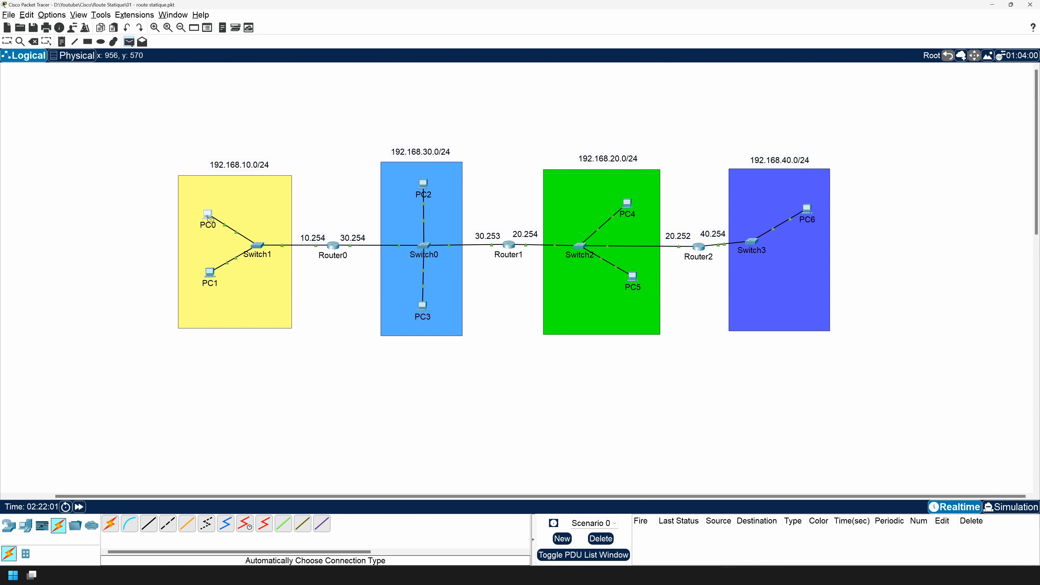
{"action": "left_click", "coordinate": [808, 209]}
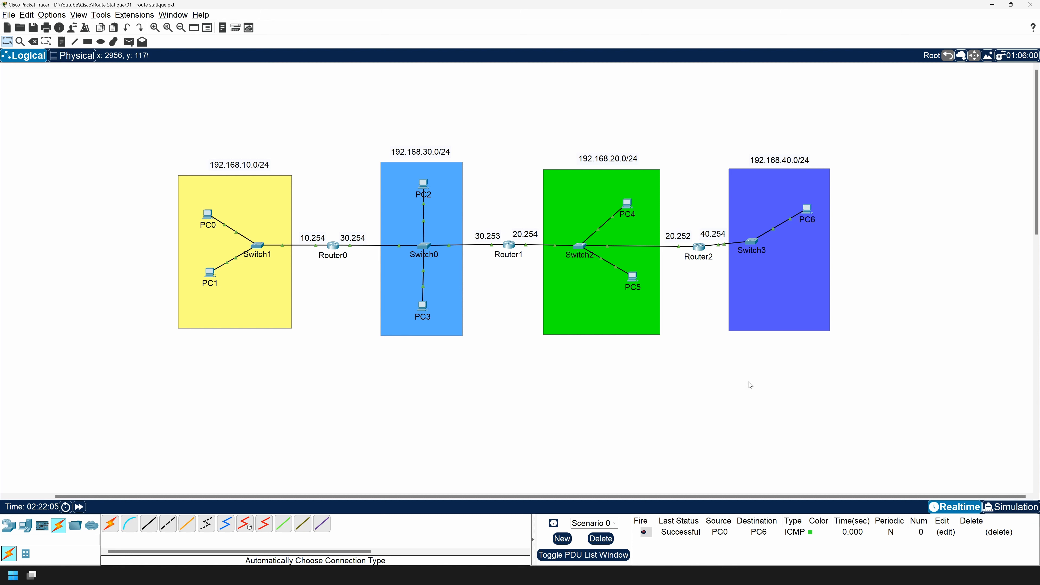
{"action": "left_click", "coordinate": [129, 41]}
{"action": "left_click", "coordinate": [423, 185]}
{"action": "left_click", "coordinate": [808, 209]}
{"action": "left_click", "coordinate": [129, 41]}
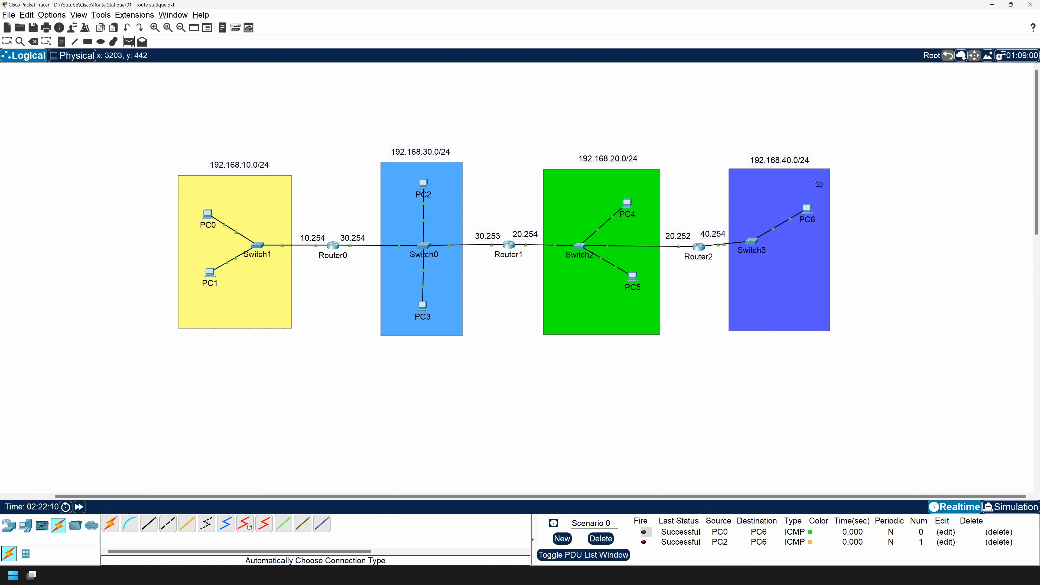
{"action": "left_click", "coordinate": [808, 209]}
{"action": "left_click", "coordinate": [426, 310]}
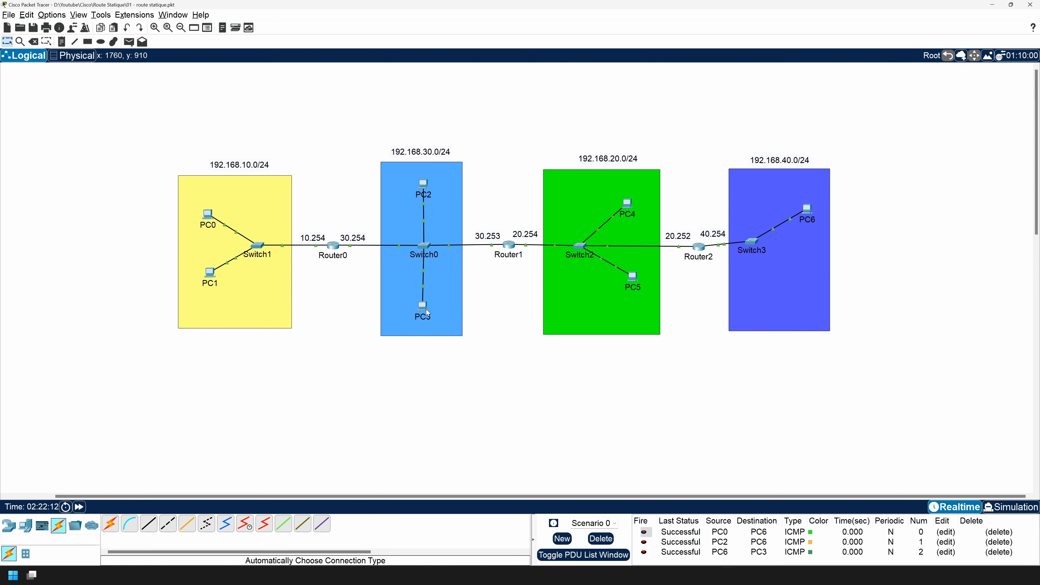